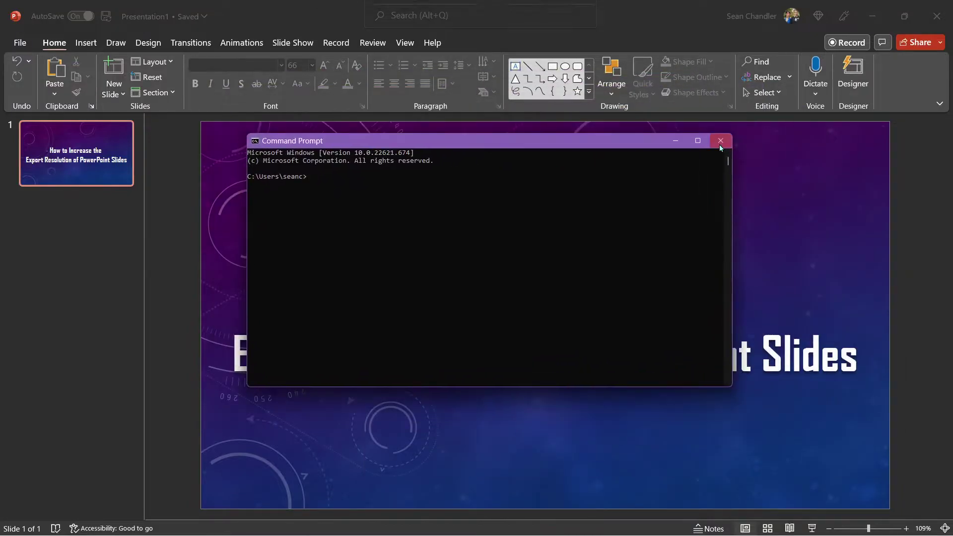
# Step: Maximize Command Prompt and run regedit to launch the Registry Editor
pyautogui.click(698, 141)
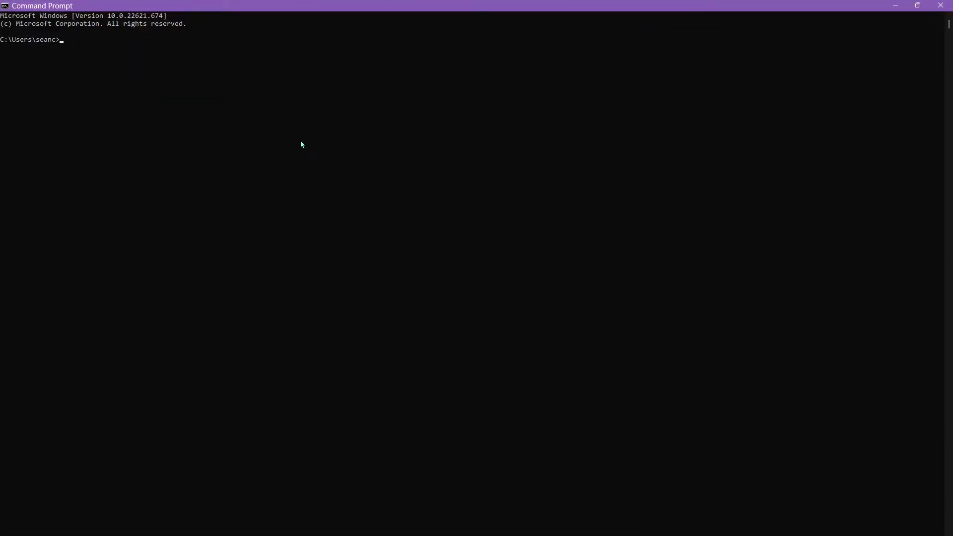
pyautogui.write('regedit')
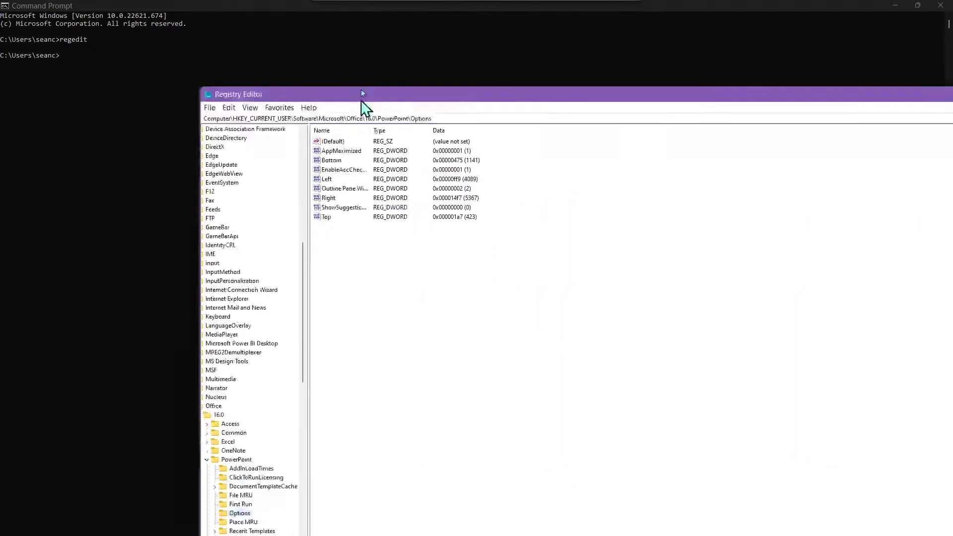
pyautogui.doubleClick(364, 96)
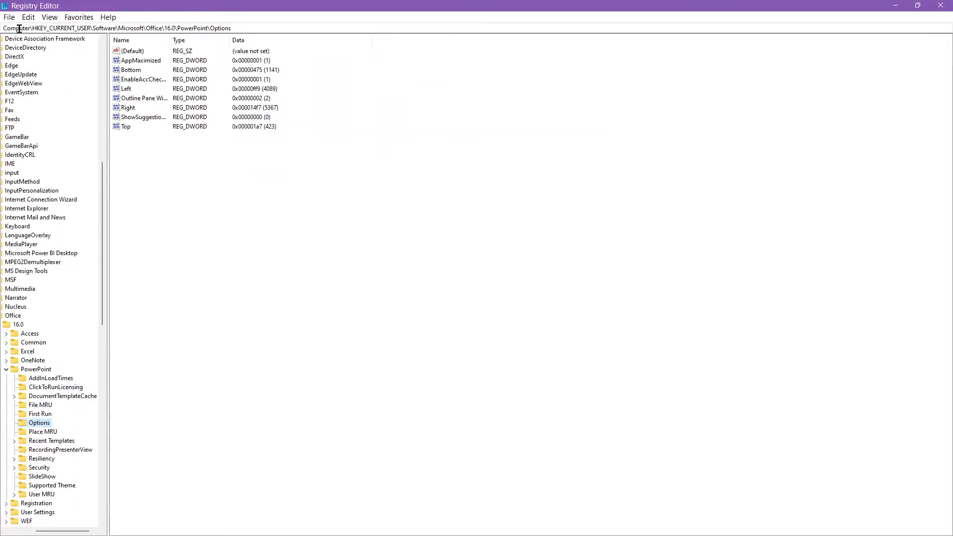
pyautogui.click(249, 28)
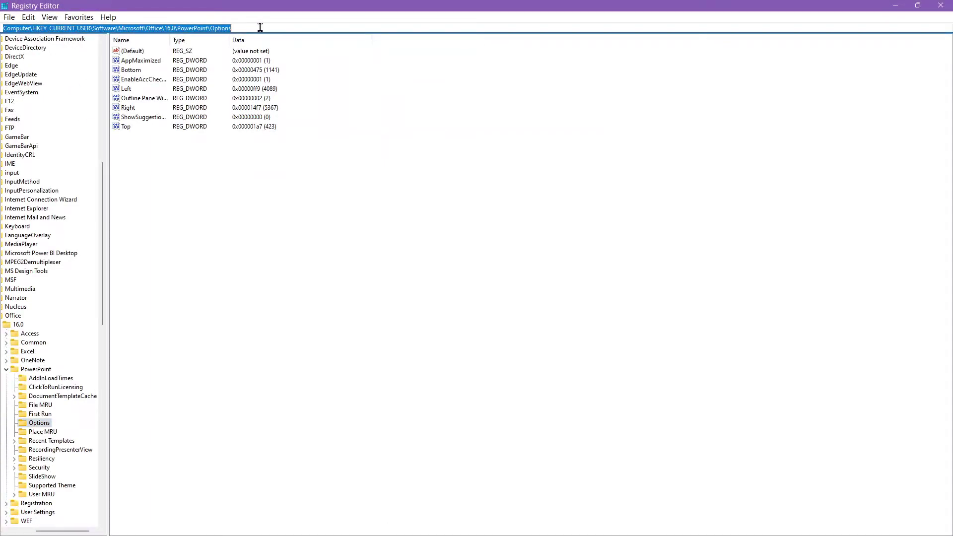
pyautogui.click(352, 221)
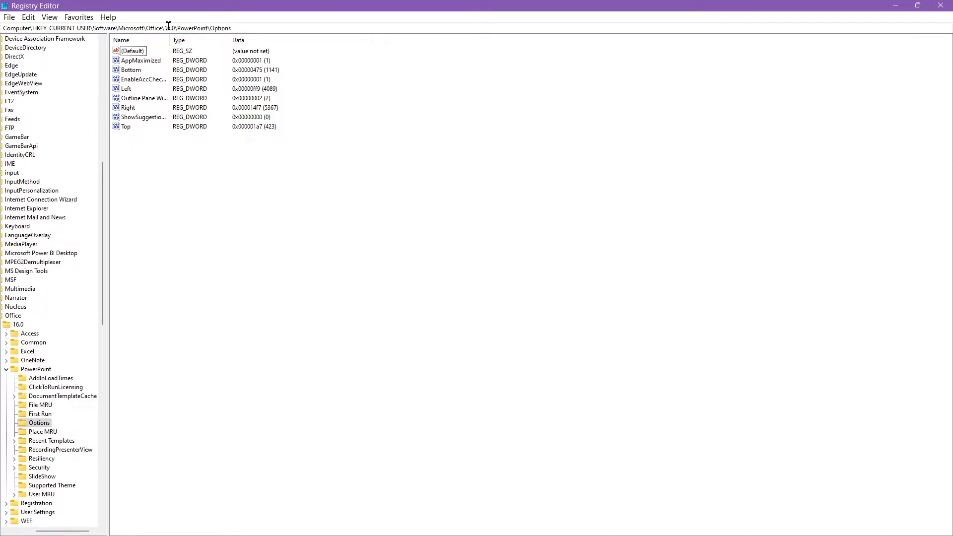
pyautogui.click(240, 27)
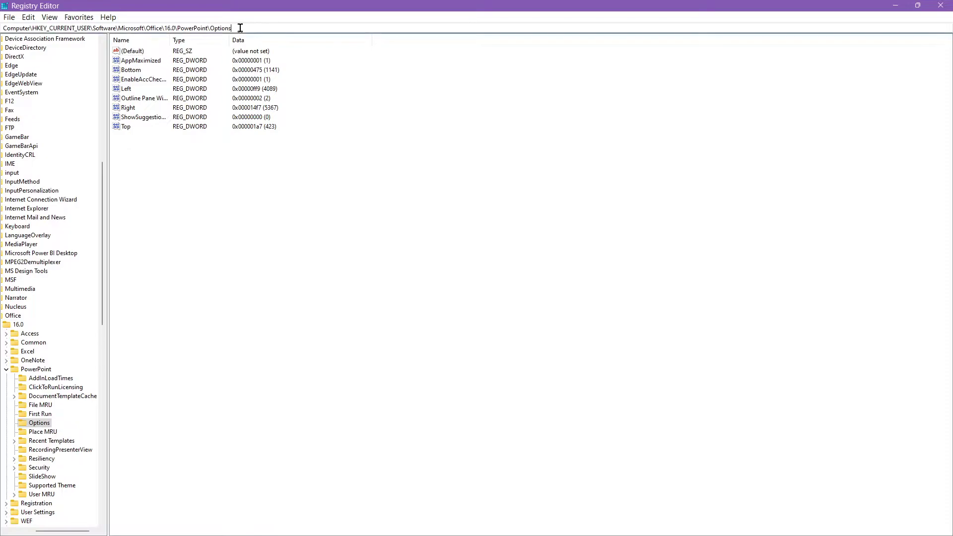
pyautogui.moveTo(240, 27); pyautogui.dragTo(128, 28)
pyautogui.click(130, 28)
pyautogui.click(262, 273)
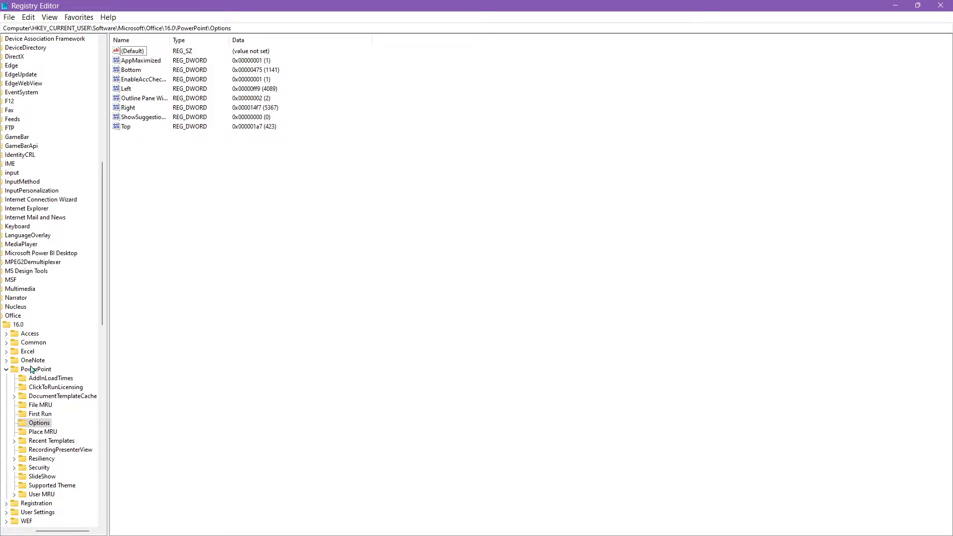
pyautogui.moveTo(71, 532); pyautogui.dragTo(53, 531)
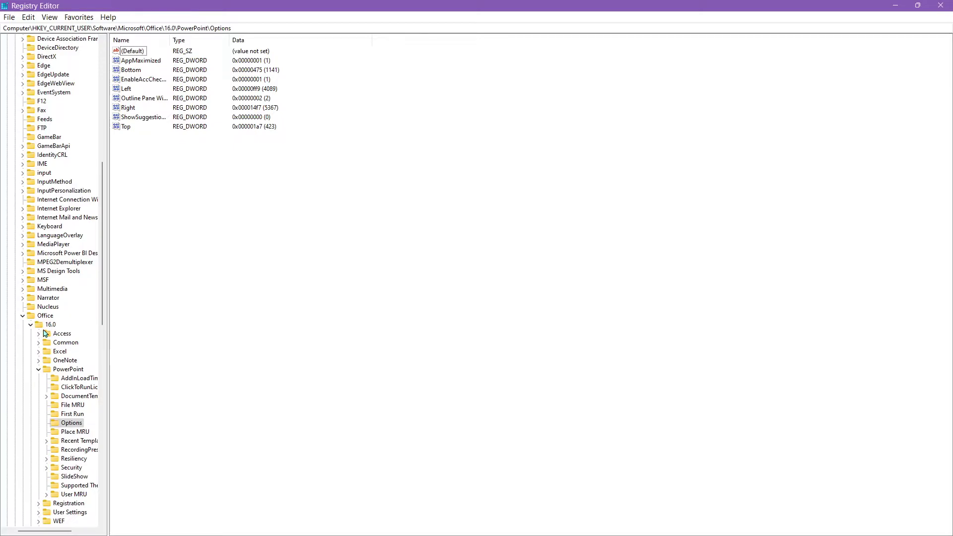
pyautogui.rightClick(45, 317)
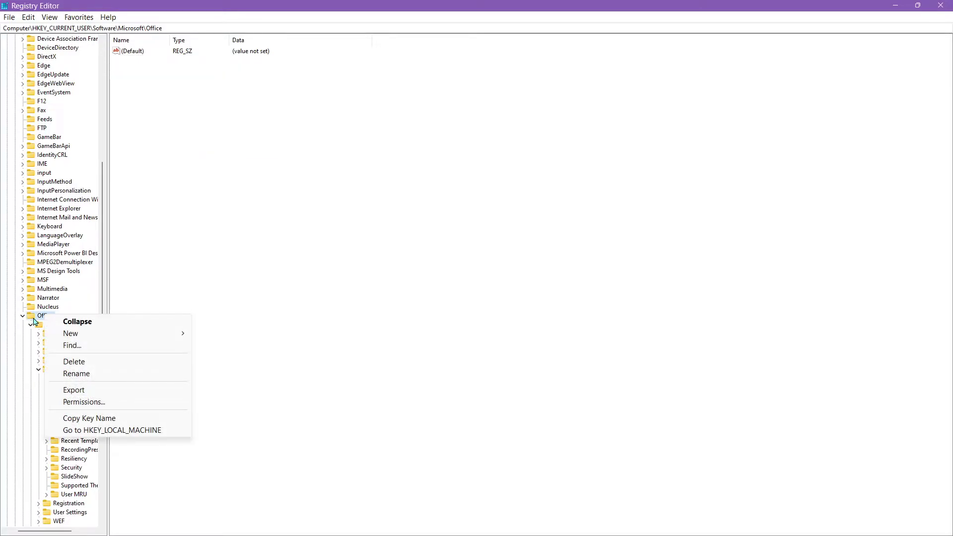
pyautogui.moveTo(78, 337)
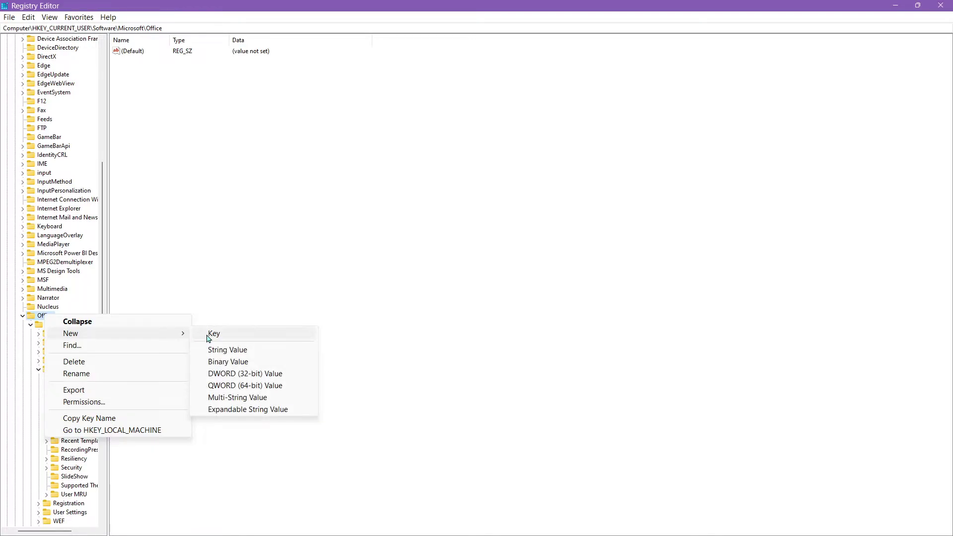
pyautogui.click(253, 211)
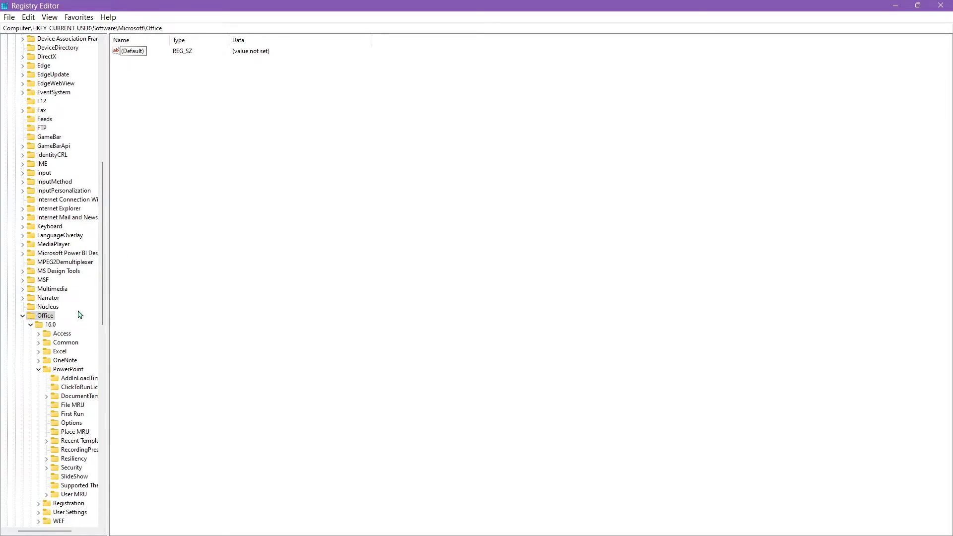
pyautogui.click(51, 325)
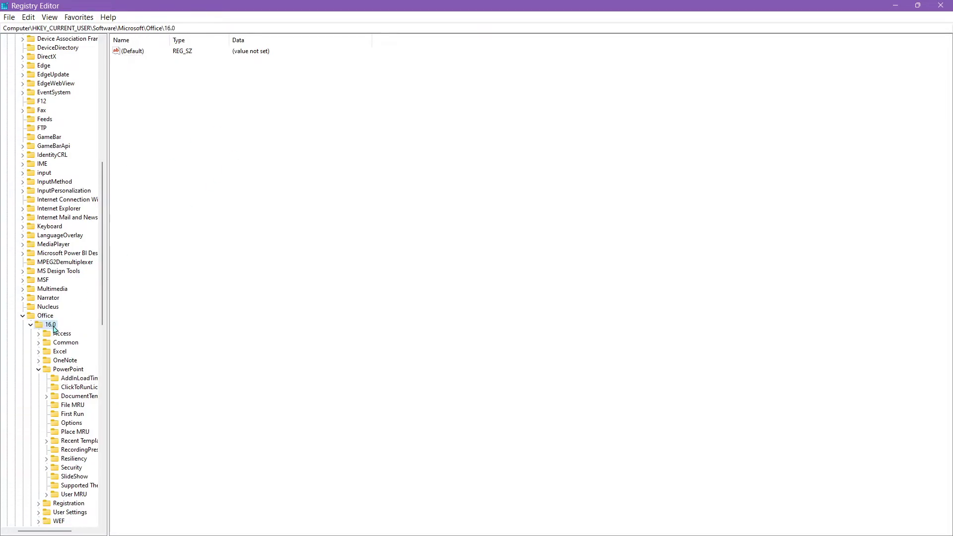
pyautogui.click(69, 370)
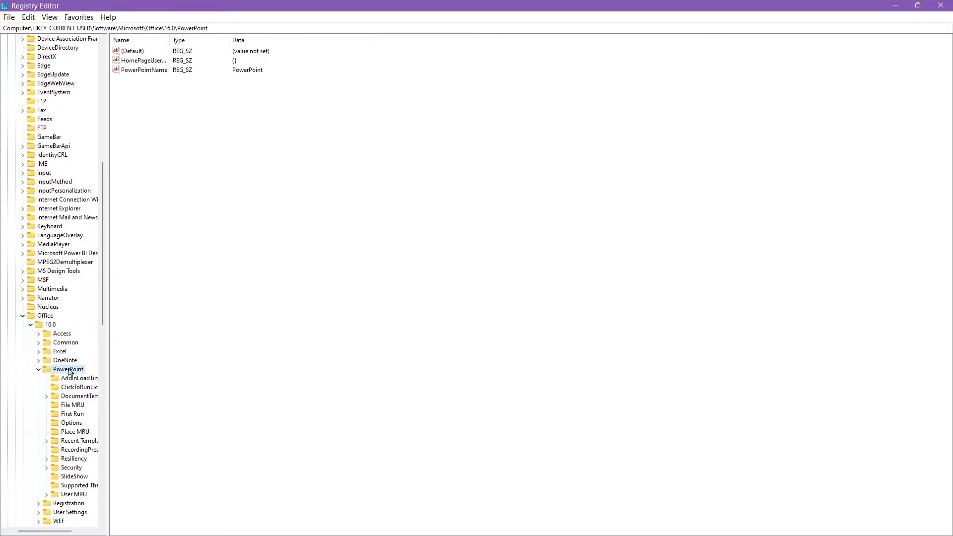
pyautogui.click(72, 424)
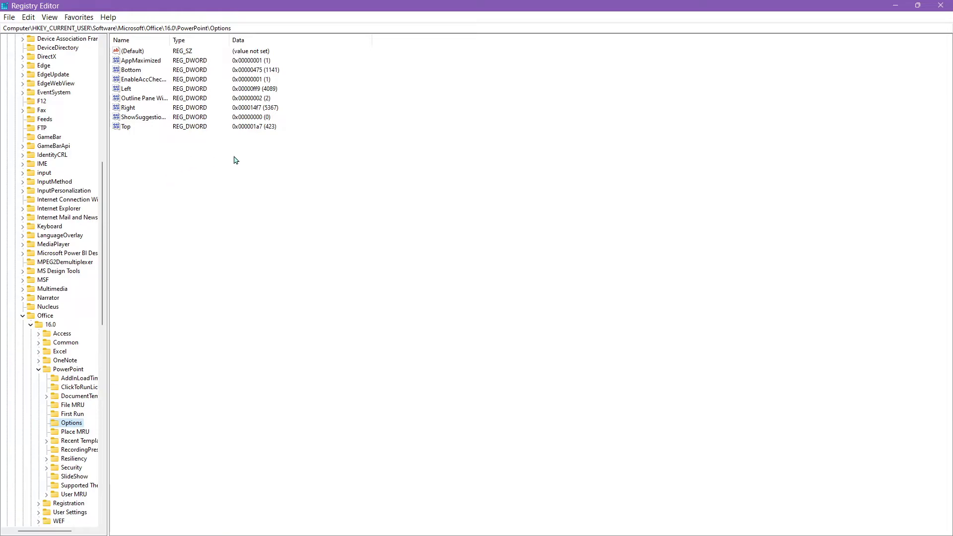
# Step: Create a new DWORD (32-bit) value named ExportBitmapResolution in PowerPoint's Options key
pyautogui.rightClick(168, 147)
pyautogui.moveTo(210, 153)
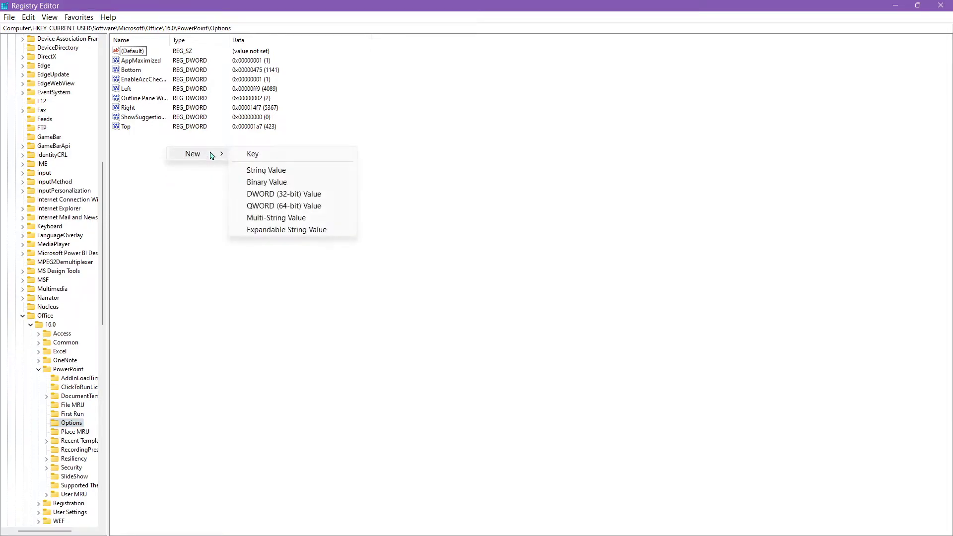
pyautogui.click(208, 153)
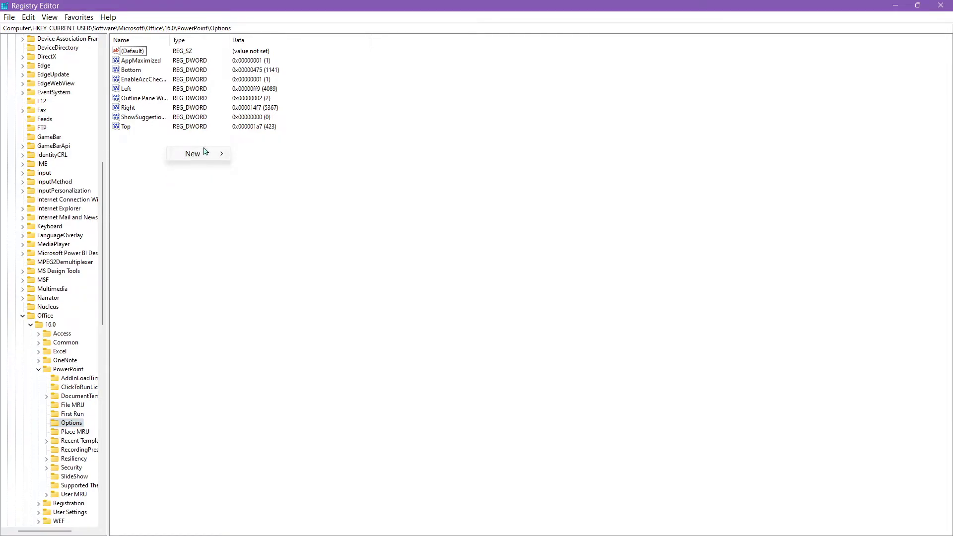
pyautogui.moveTo(211, 153)
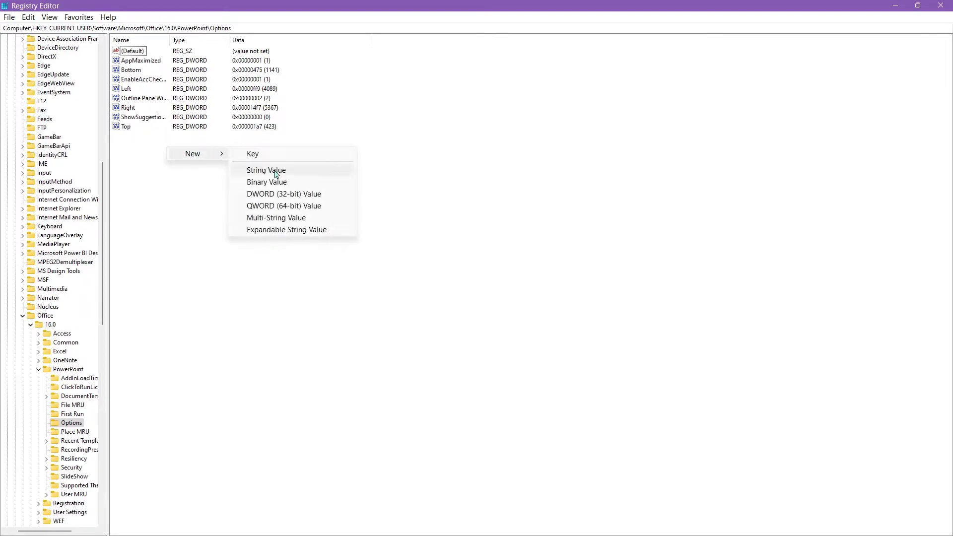
pyautogui.click(253, 195)
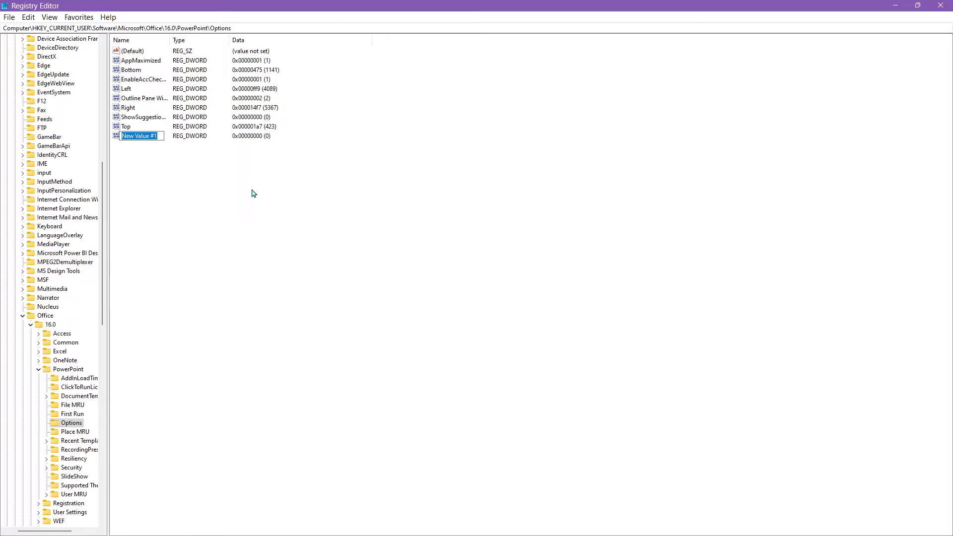
pyautogui.write('Export')
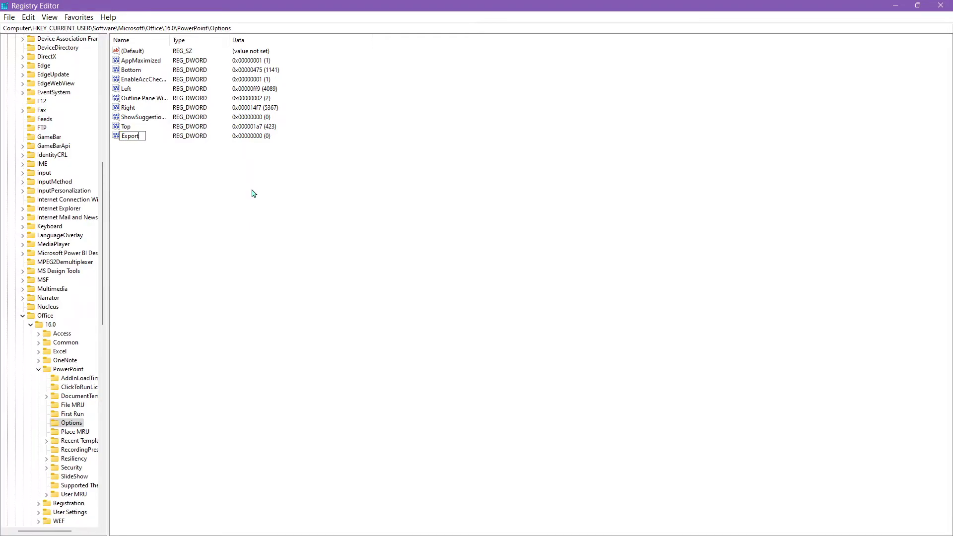
pyautogui.press('BackSpace')
pyautogui.press('BackSpace')
pyautogui.press('BackSpace')
pyautogui.write('itmapResolution')
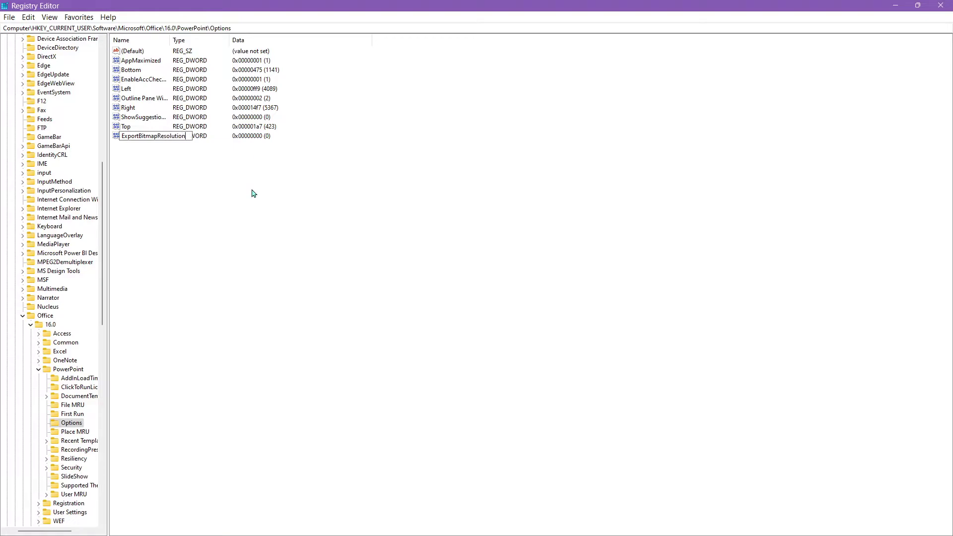
pyautogui.press('Return')
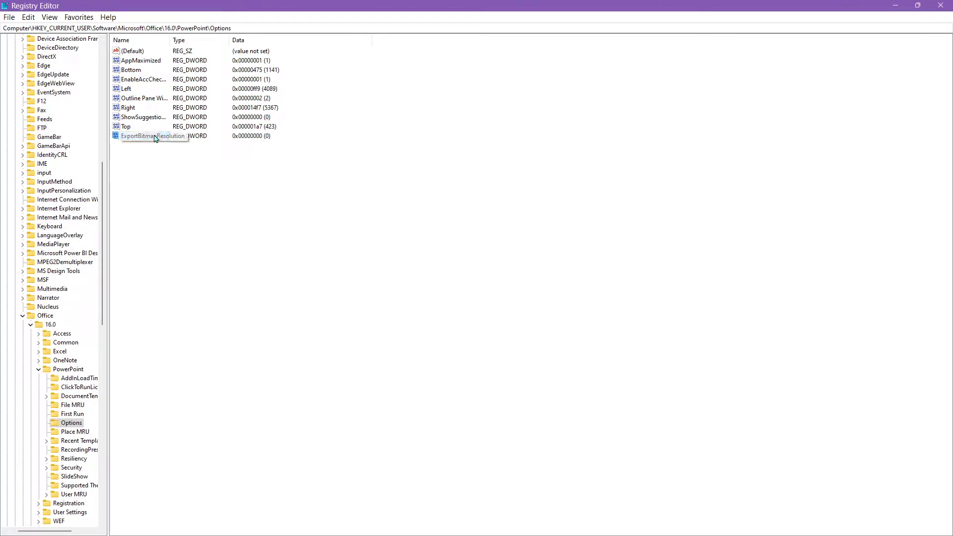
# Step: Minimise Registry Editor, close Command Prompt, and return to PowerPoint's title slide unchanged
pyautogui.click(894, 7)
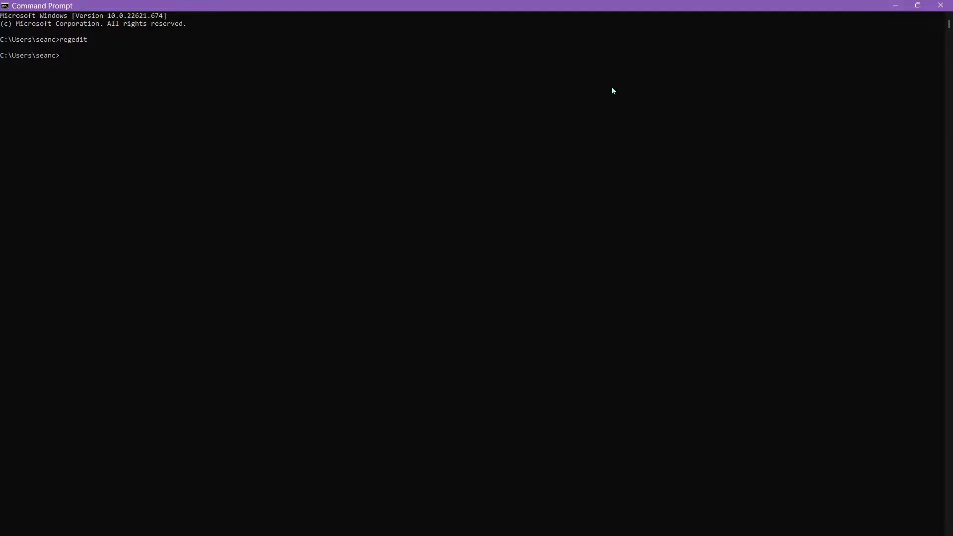
pyautogui.click(940, 5)
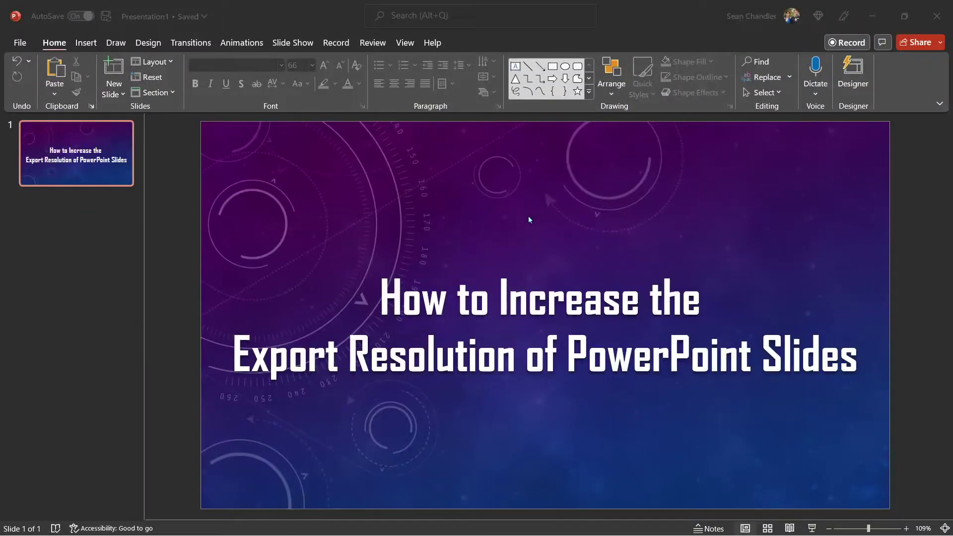
pyautogui.click(20, 43)
pyautogui.click(5, 46)
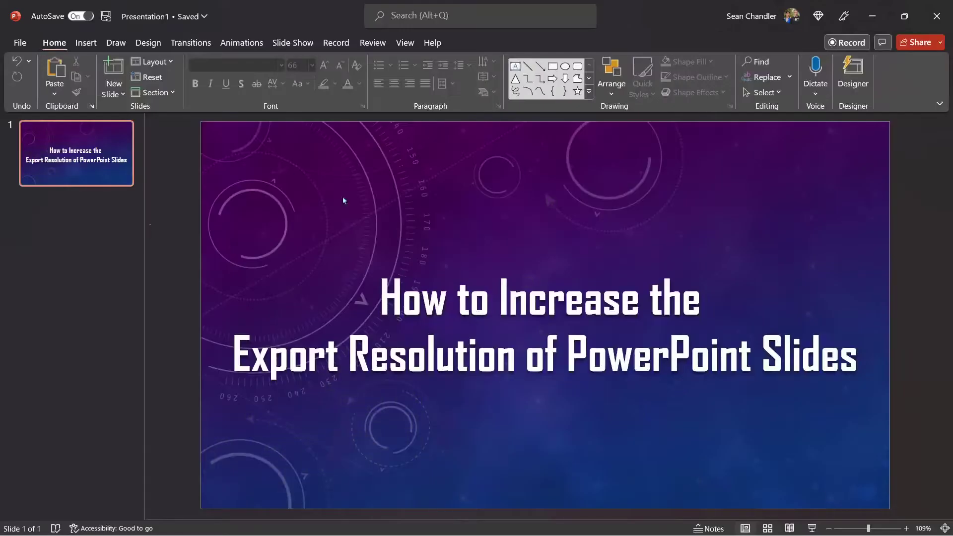
pyautogui.moveTo(308, 300); pyautogui.dragTo(513, 204)
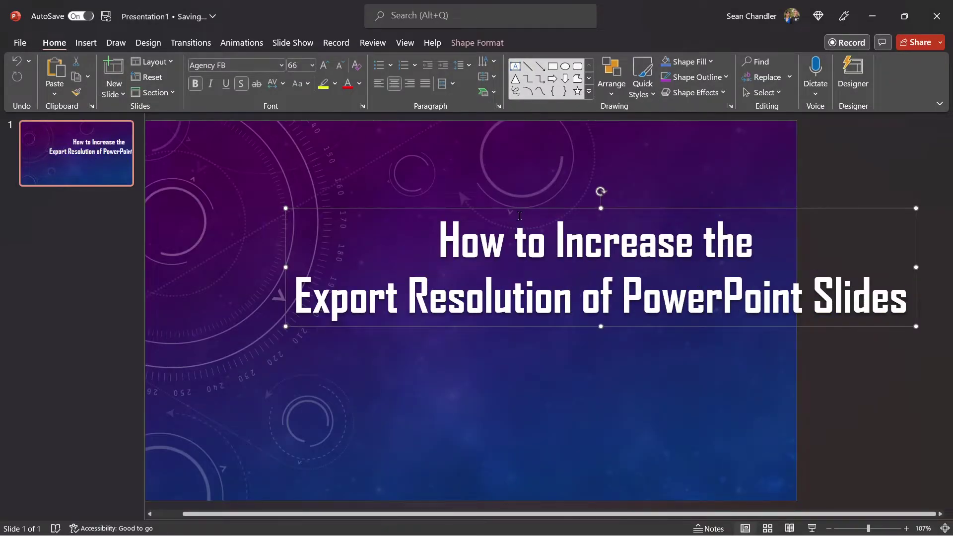
pyautogui.hotkey('ctrl', 'z')
# Step: Save a copy of just the current slide as a PNG named Image
pyautogui.click(18, 43)
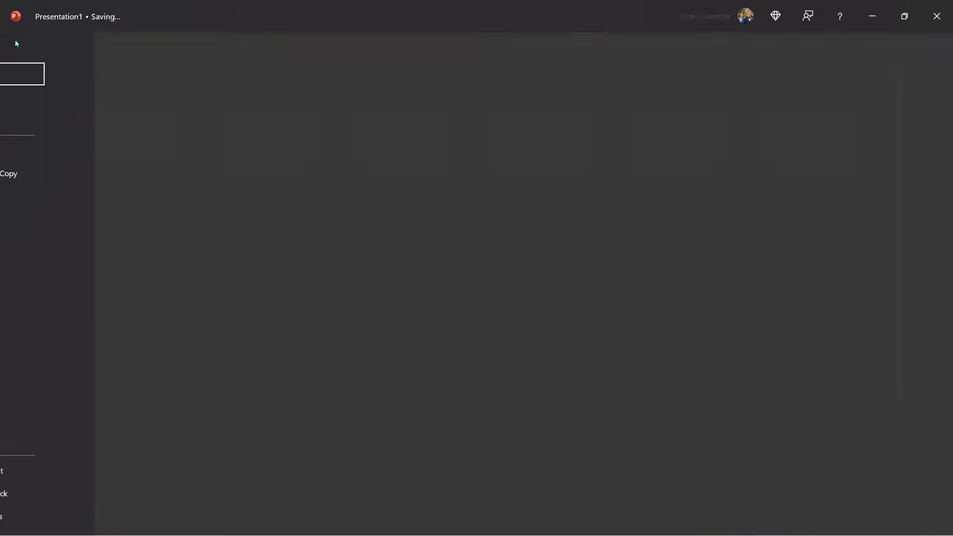
pyautogui.click(52, 173)
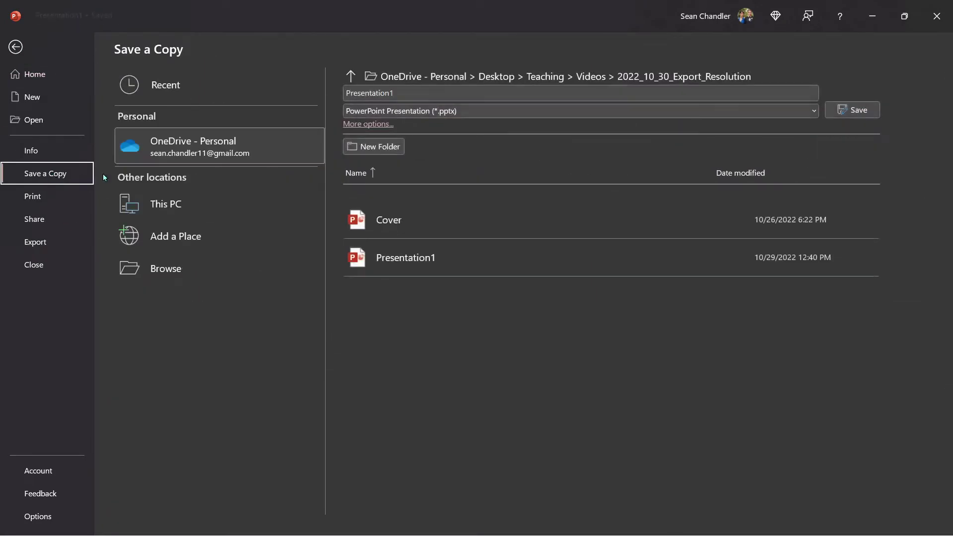
pyautogui.click(457, 112)
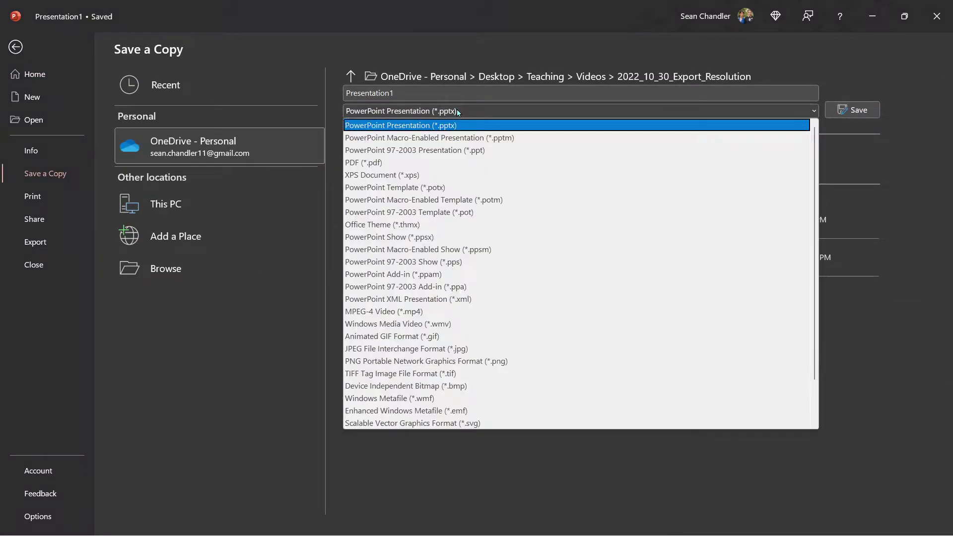
pyautogui.click(436, 361)
pyautogui.click(433, 88)
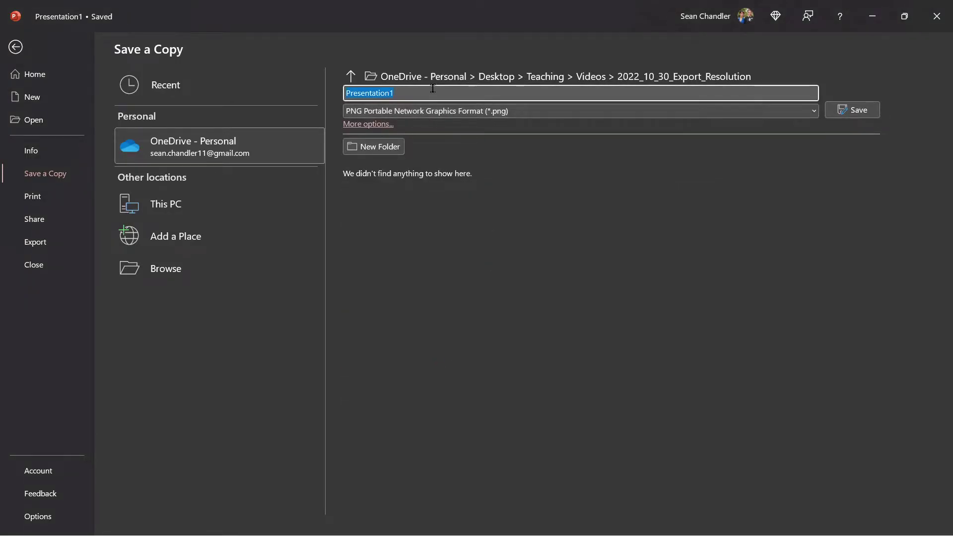
pyautogui.write('Image')
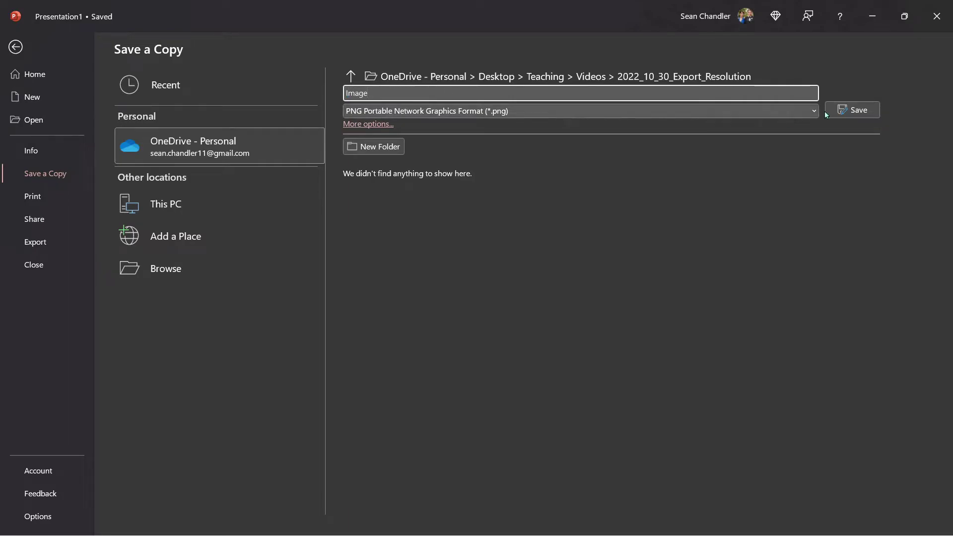
pyautogui.click(836, 114)
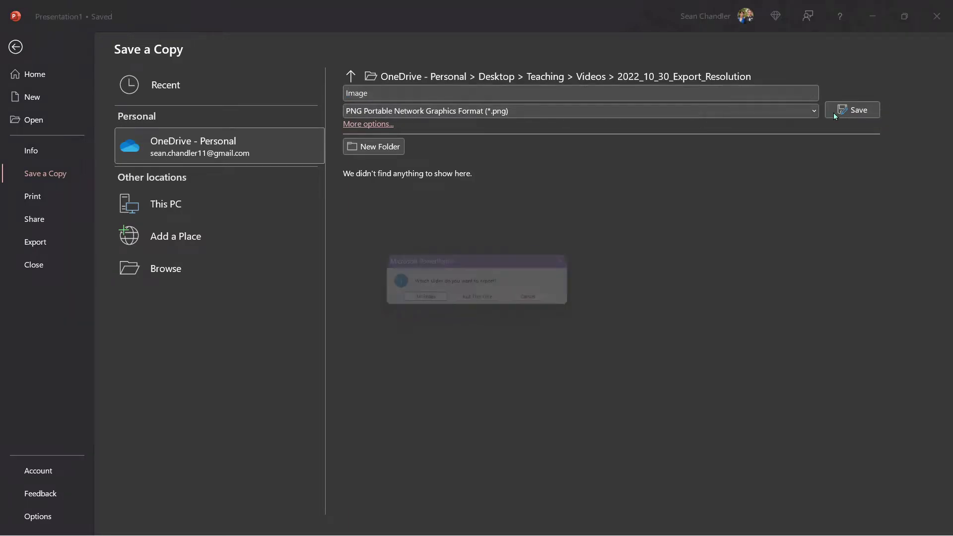
pyautogui.click(480, 301)
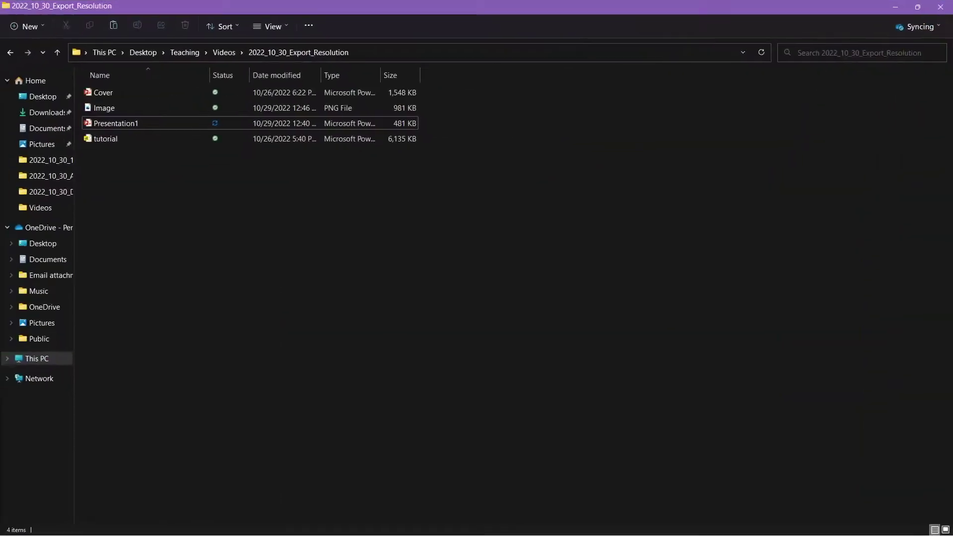
# Step: Select the Image file in File Explorer to check its size of about 980 KB
pyautogui.click(123, 109)
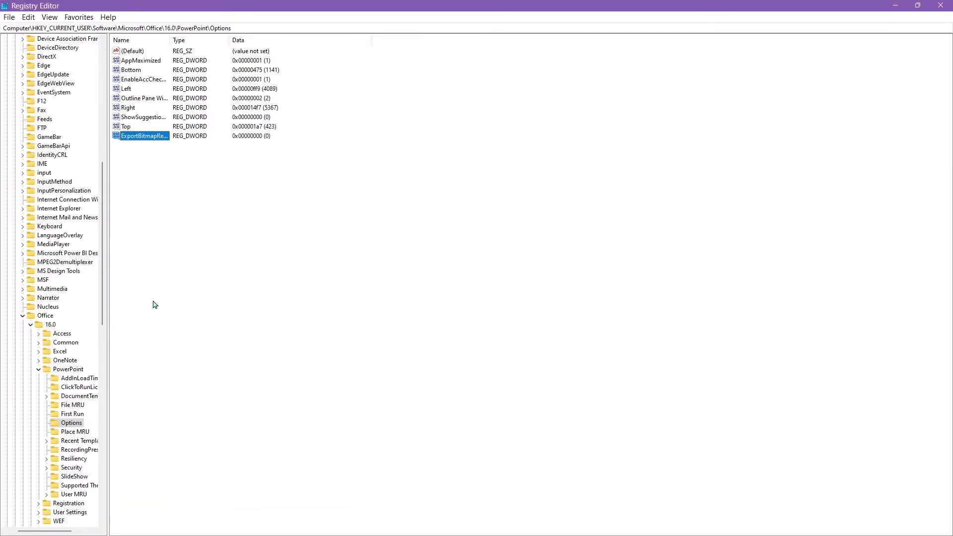
# Step: Change ExportBitmapResolution to 500 in decimal, then switch back to the PowerPoint slide
pyautogui.doubleClick(155, 140)
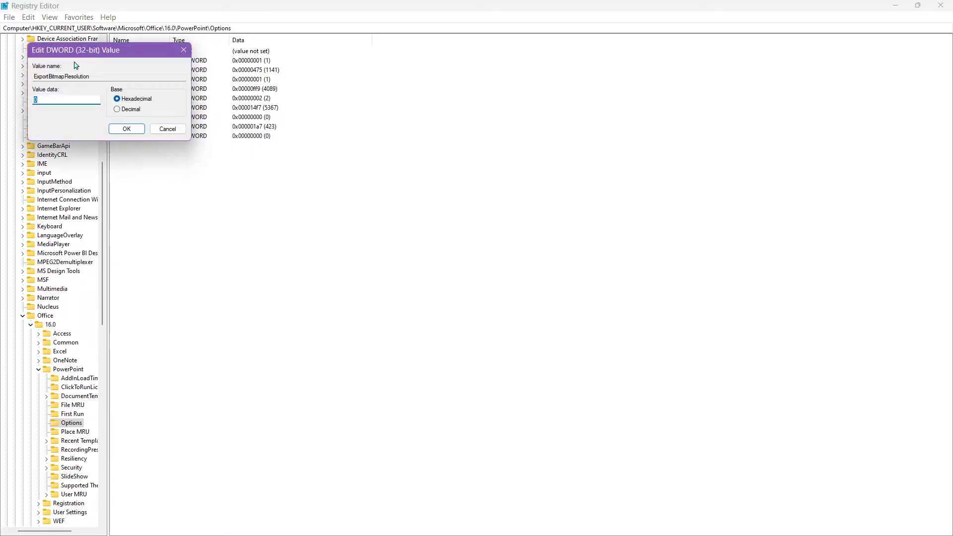
pyautogui.click(118, 111)
pyautogui.click(127, 129)
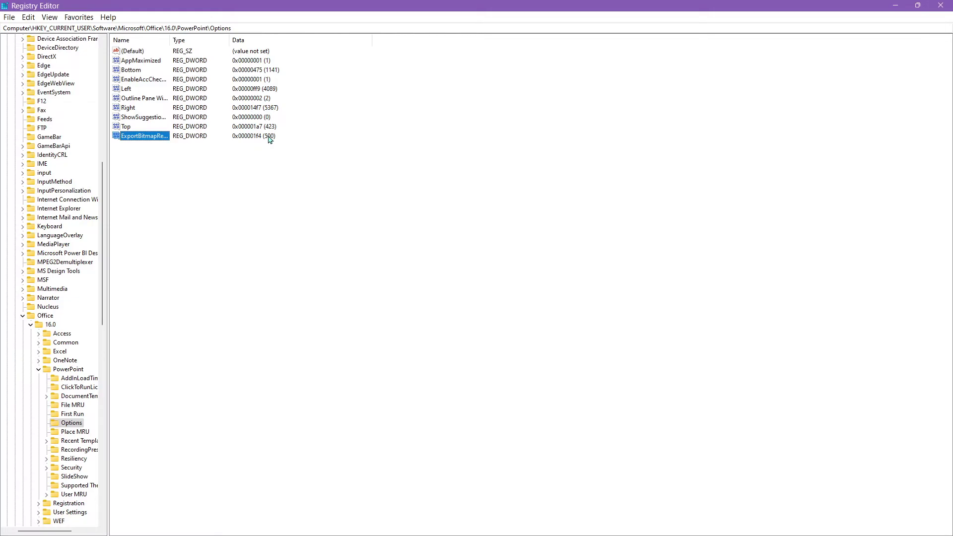
pyautogui.click(895, 6)
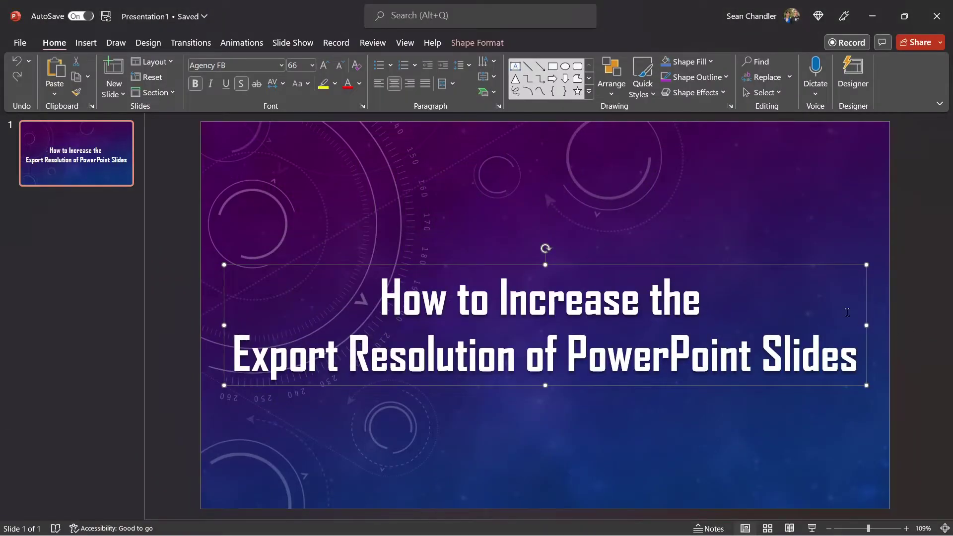
pyautogui.click(915, 273)
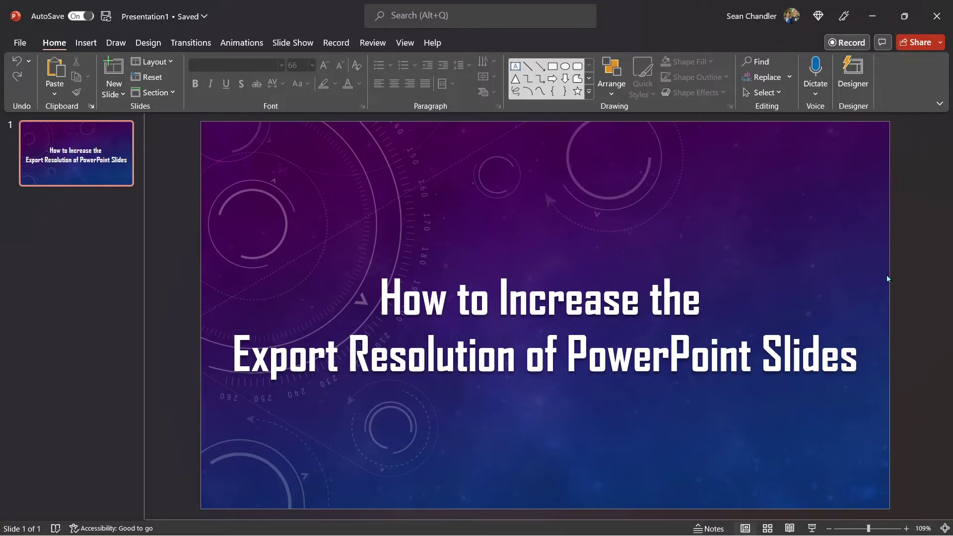
# Step: Save a copy of just the current slide as a PNG named Image2
pyautogui.click(18, 41)
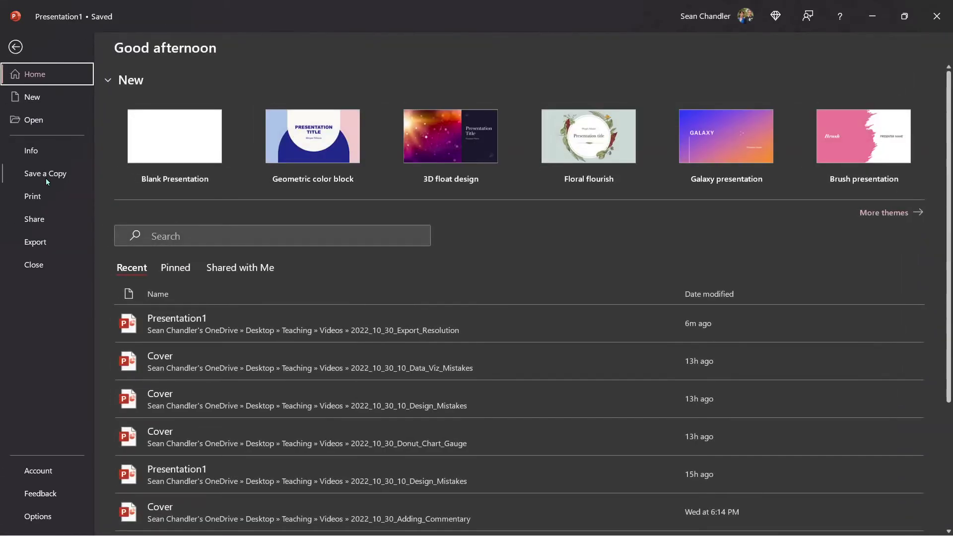
pyautogui.click(52, 174)
pyautogui.click(494, 112)
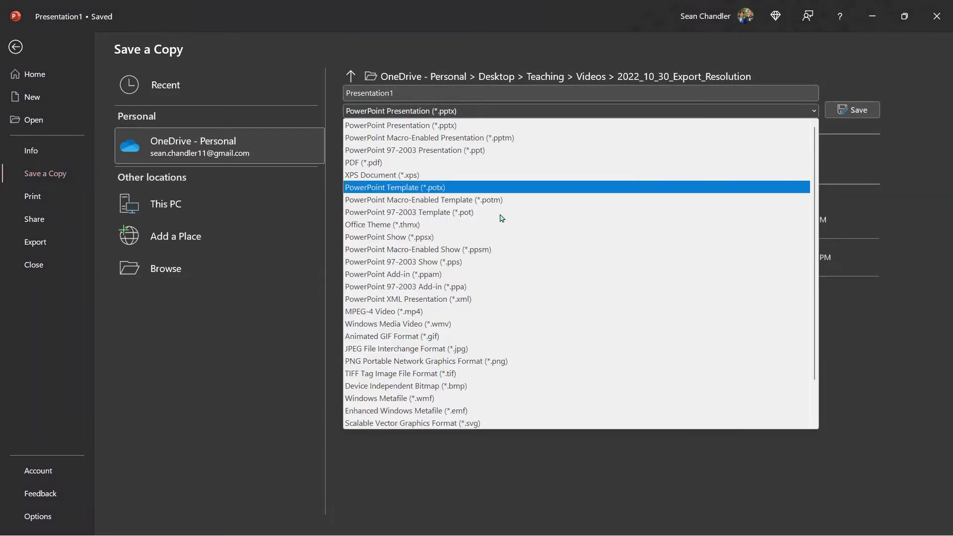
pyautogui.click(480, 364)
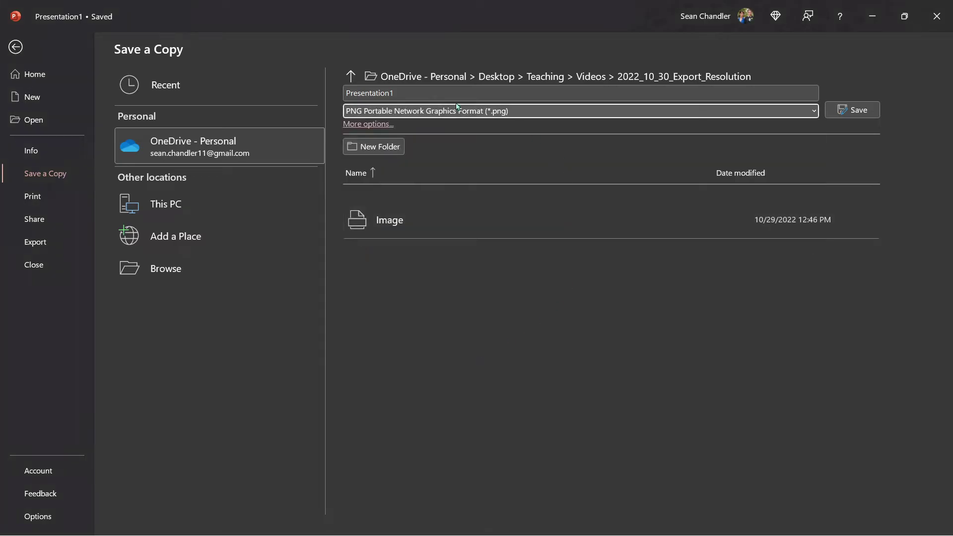
pyautogui.click(429, 93)
pyautogui.doubleClick(424, 93)
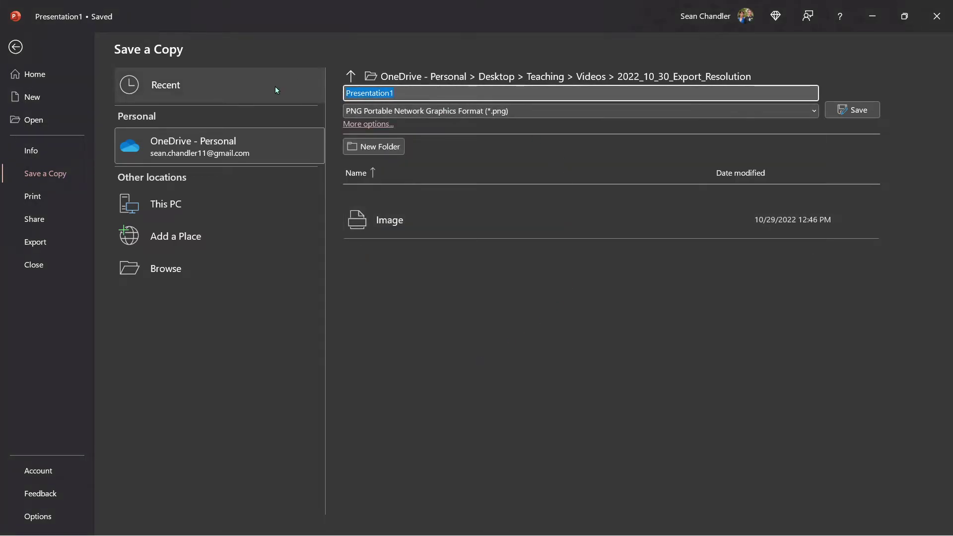
pyautogui.write('Image2')
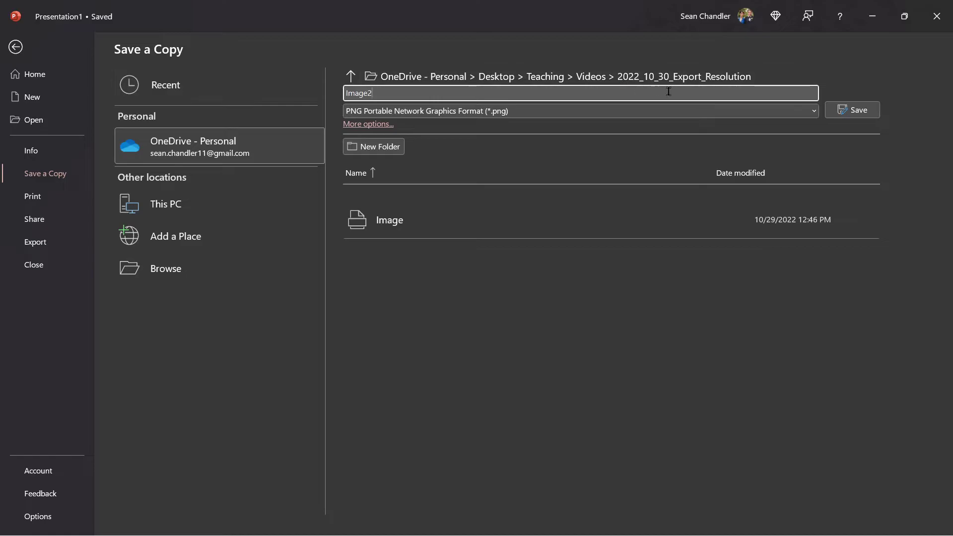
pyautogui.click(860, 111)
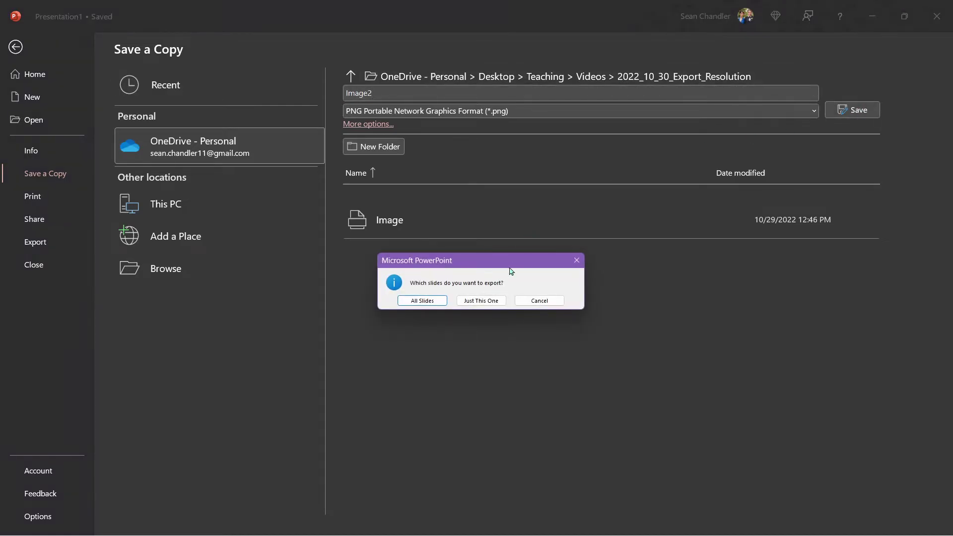
pyautogui.click(495, 300)
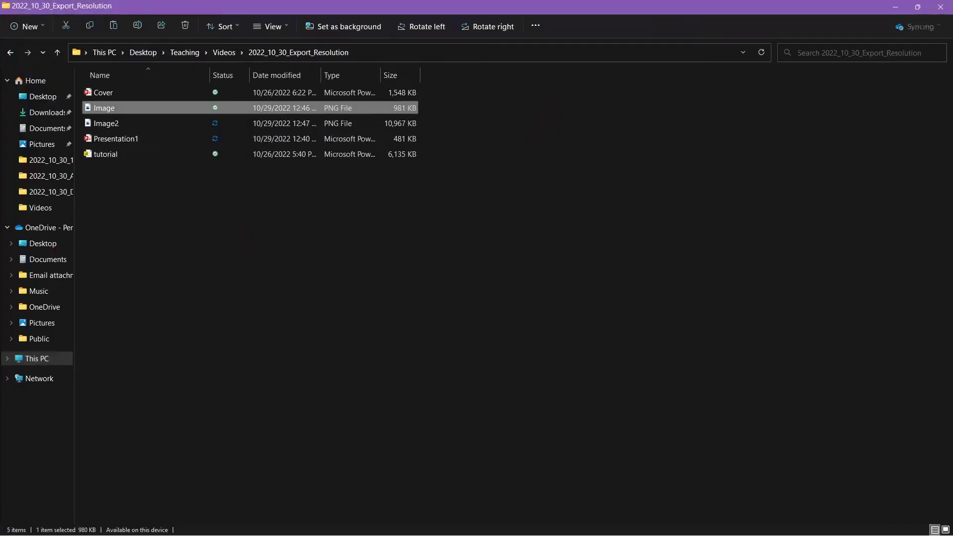
# Step: Select Image2 in the export folder to compare its 10,967 KB size with Image's 981 KB
pyautogui.click(331, 259)
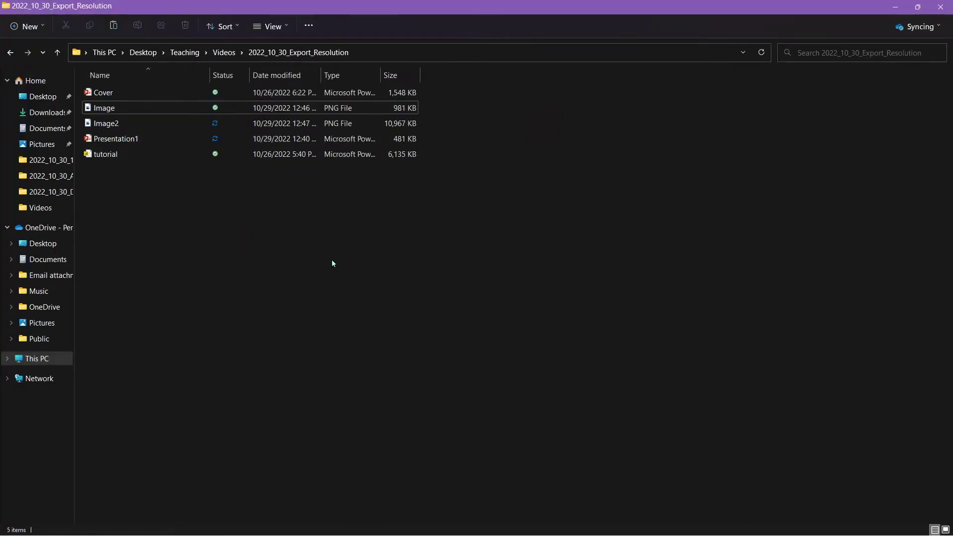
pyautogui.click(114, 123)
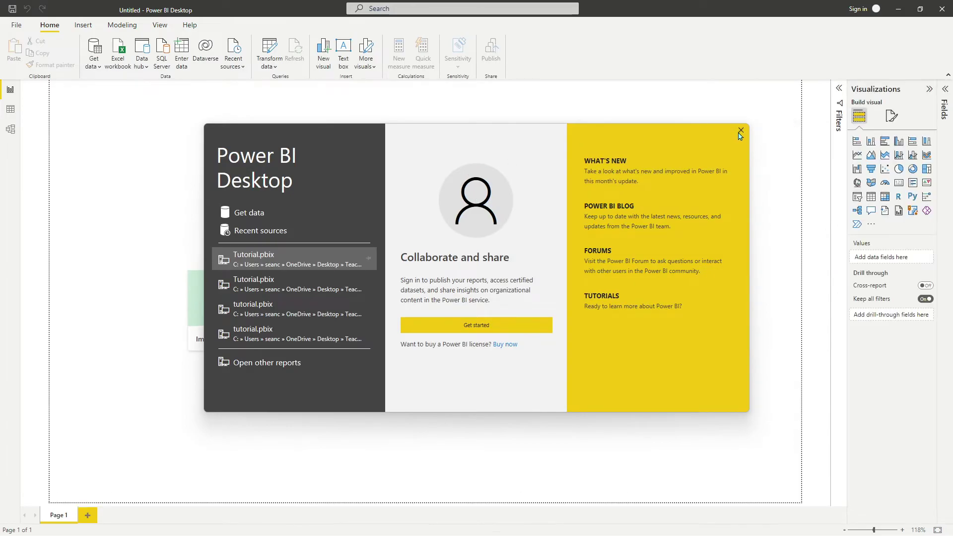
# Step: Use Image.png from 2022_10_30_Export_Resolution as the page background, Fit, 0% transparency
pyautogui.click(741, 131)
pyautogui.click(891, 116)
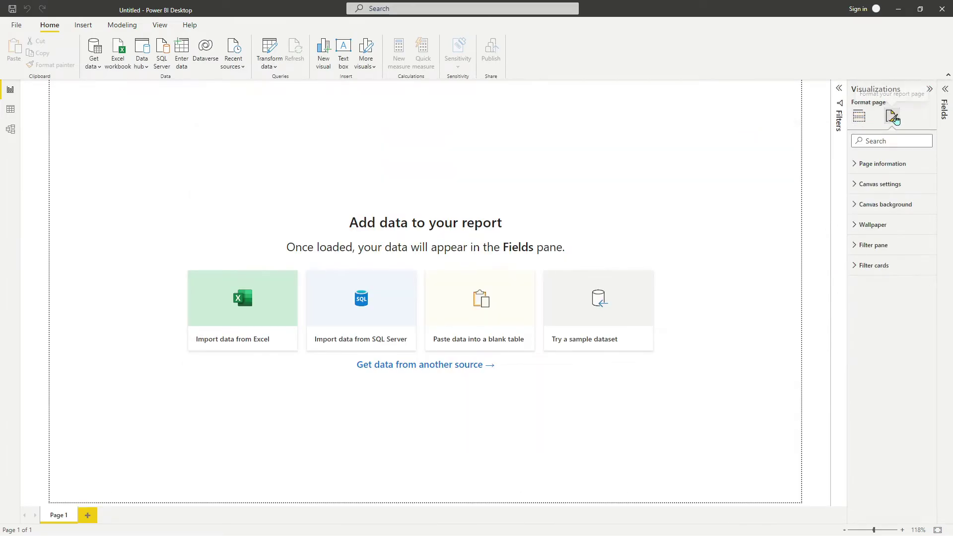
pyautogui.click(904, 205)
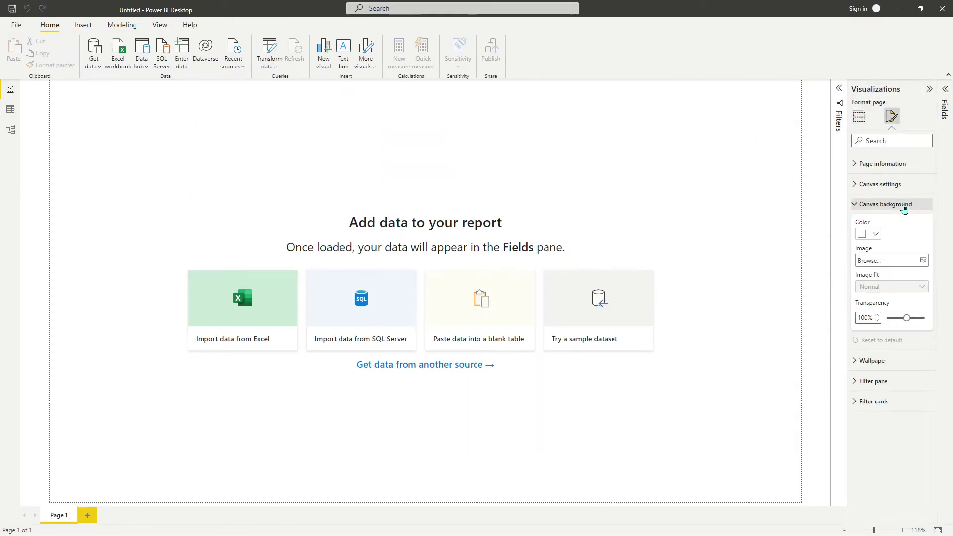
pyautogui.click(898, 260)
pyautogui.click(108, 30)
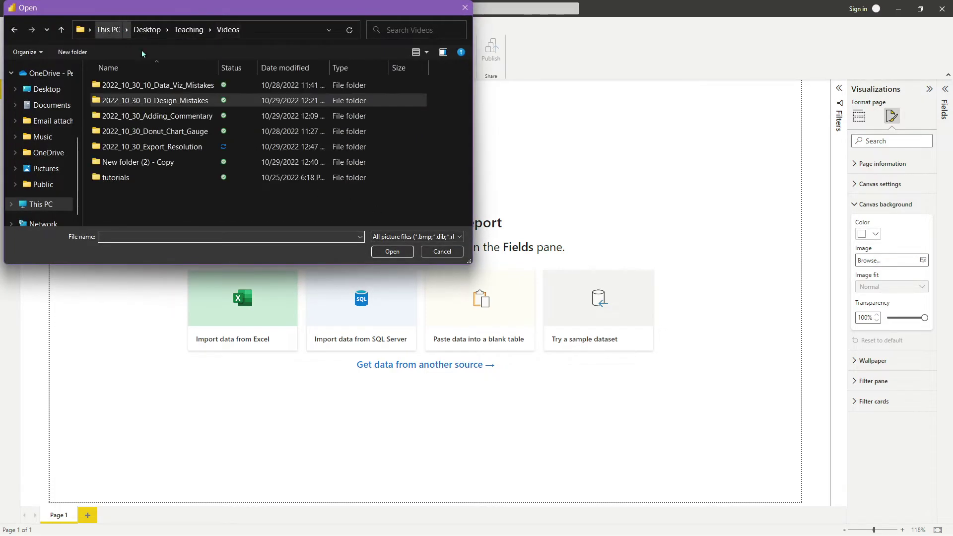
pyautogui.doubleClick(170, 147)
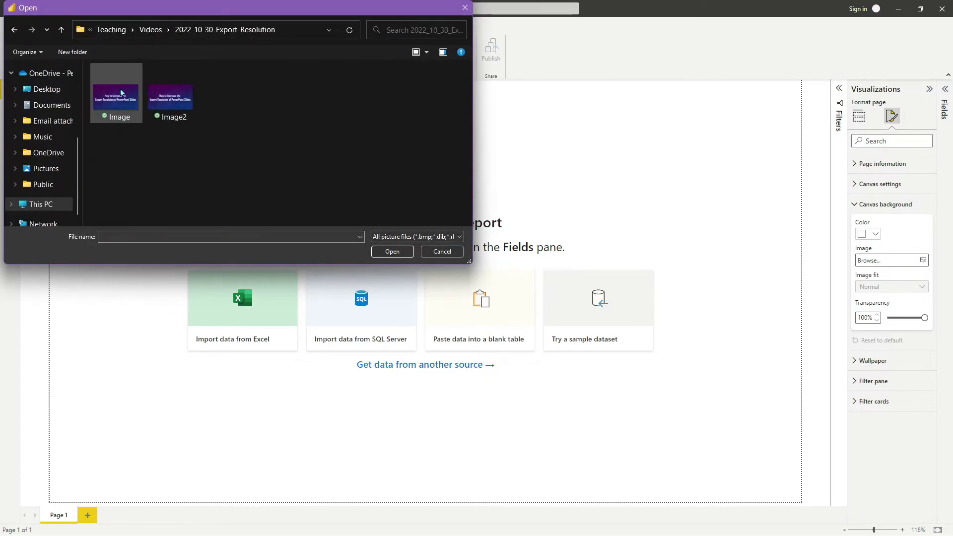
pyautogui.doubleClick(117, 94)
pyautogui.click(886, 286)
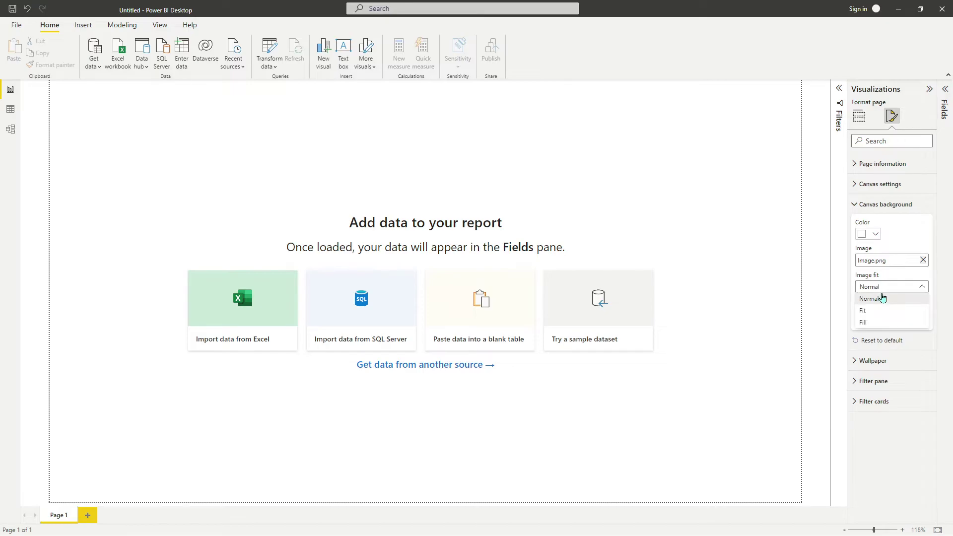
pyautogui.click(883, 312)
pyautogui.moveTo(923, 319); pyautogui.dragTo(888, 318)
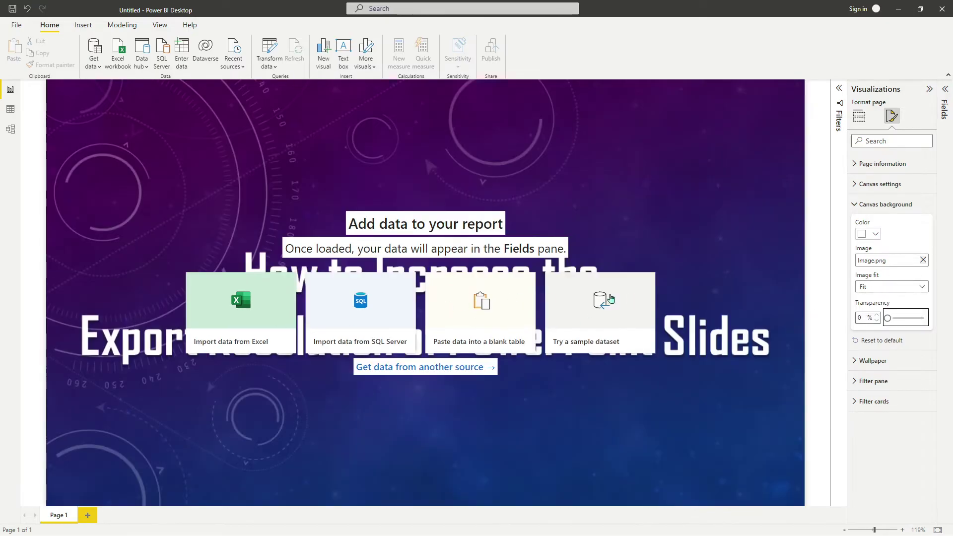
pyautogui.click(664, 157)
# Step: Insert a Blank button at the page's top-left corner and deselect it
pyautogui.click(83, 25)
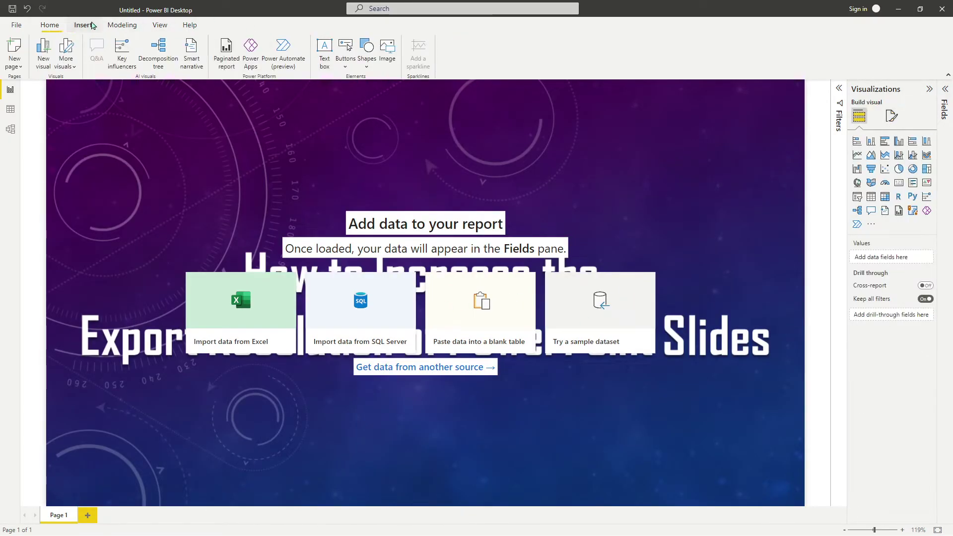
pyautogui.click(346, 53)
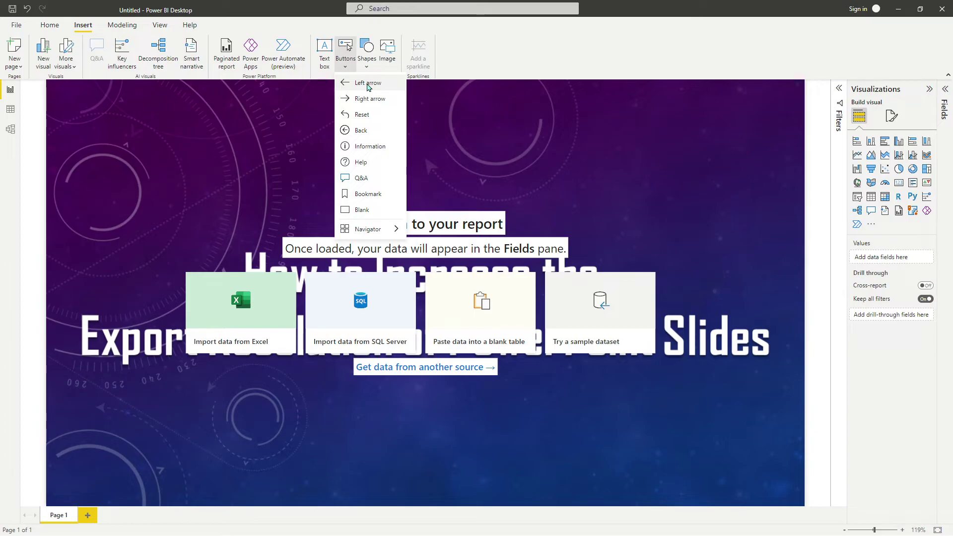
pyautogui.click(362, 210)
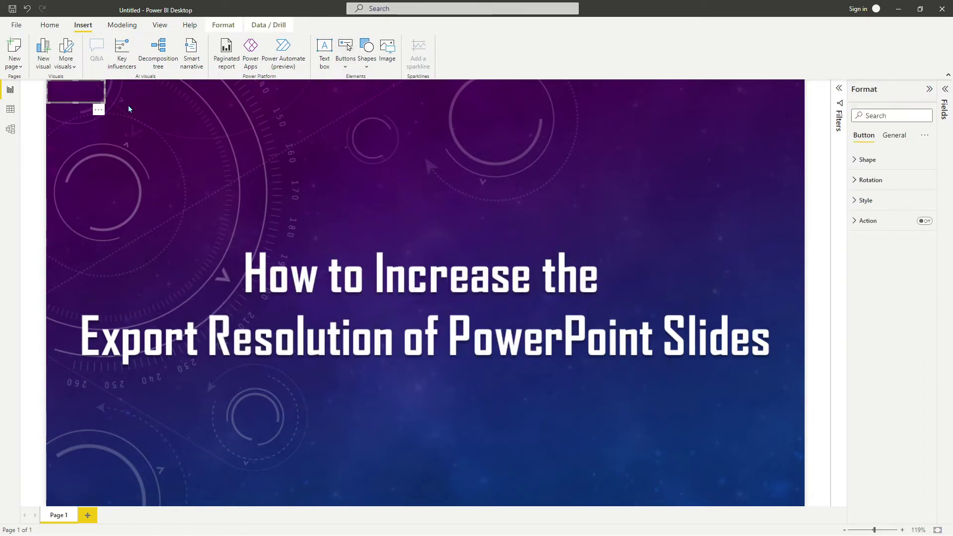
pyautogui.click(466, 221)
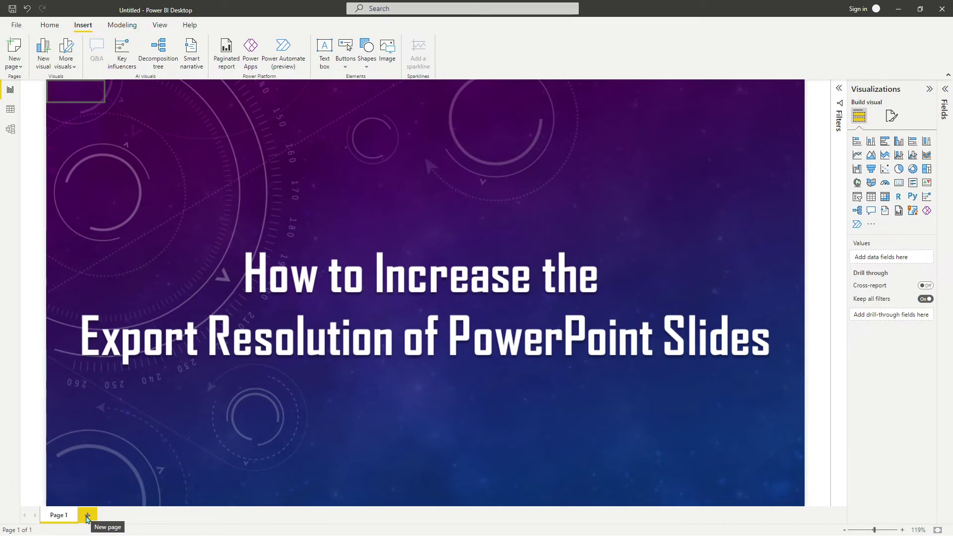
# Step: Add Page 2 and paste a copy of Page 1's blank button onto it
pyautogui.click(87, 516)
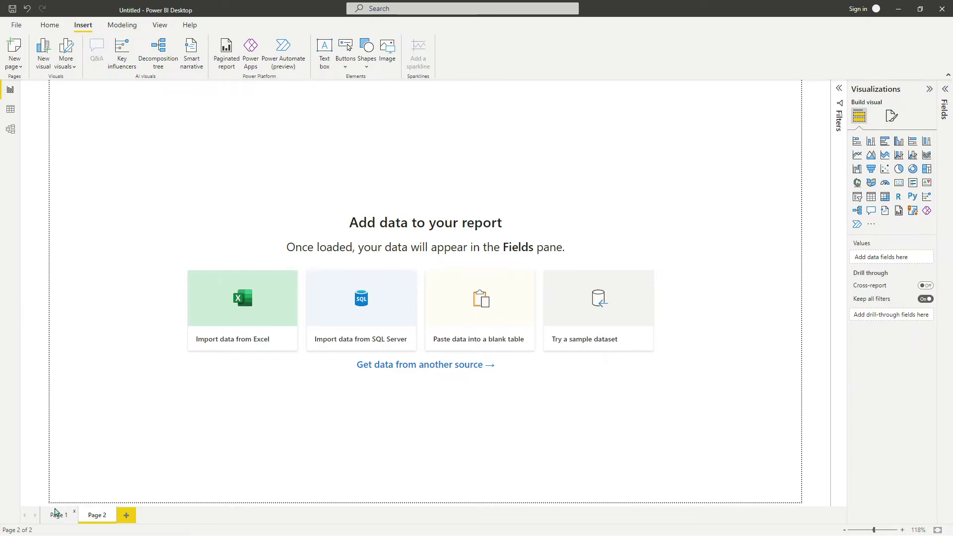
pyautogui.click(56, 514)
pyautogui.click(71, 88)
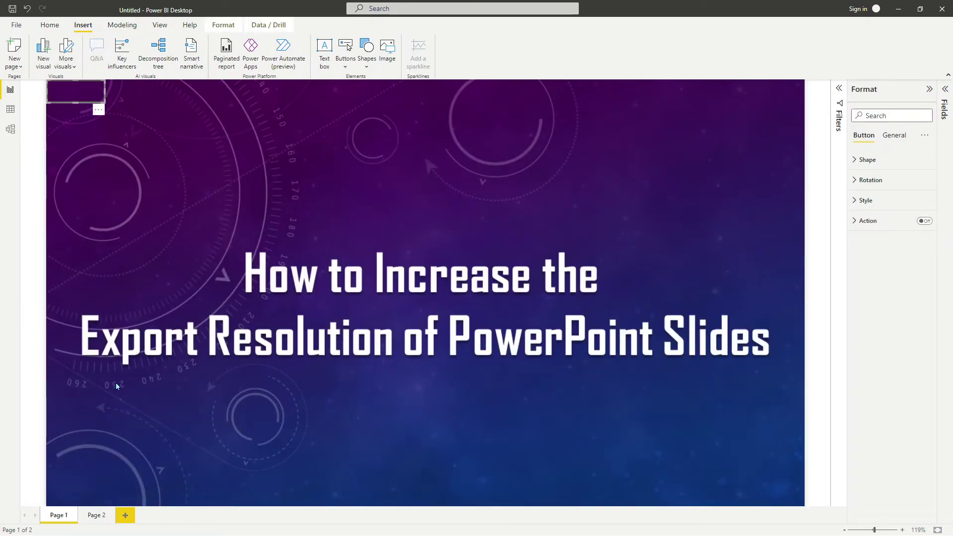
pyautogui.click(93, 516)
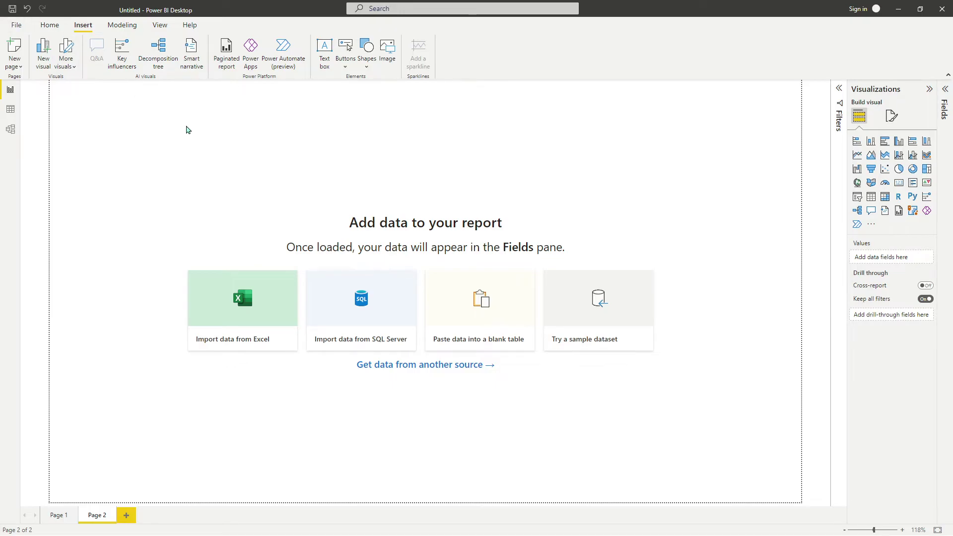
pyautogui.click(50, 25)
pyautogui.click(14, 50)
pyautogui.click(554, 151)
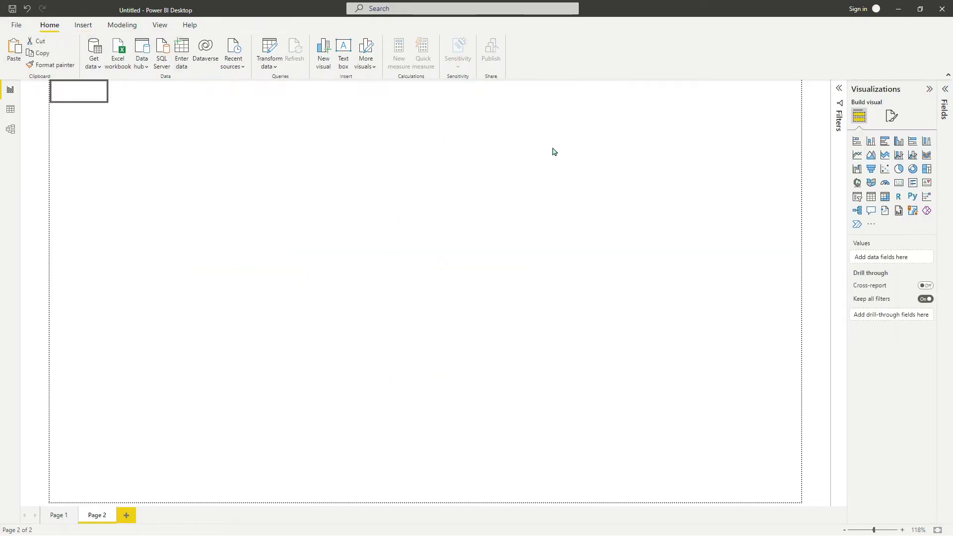
# Step: Set Page 2's canvas background to Image2.png at 0% transparency
pyautogui.click(892, 115)
pyautogui.click(877, 205)
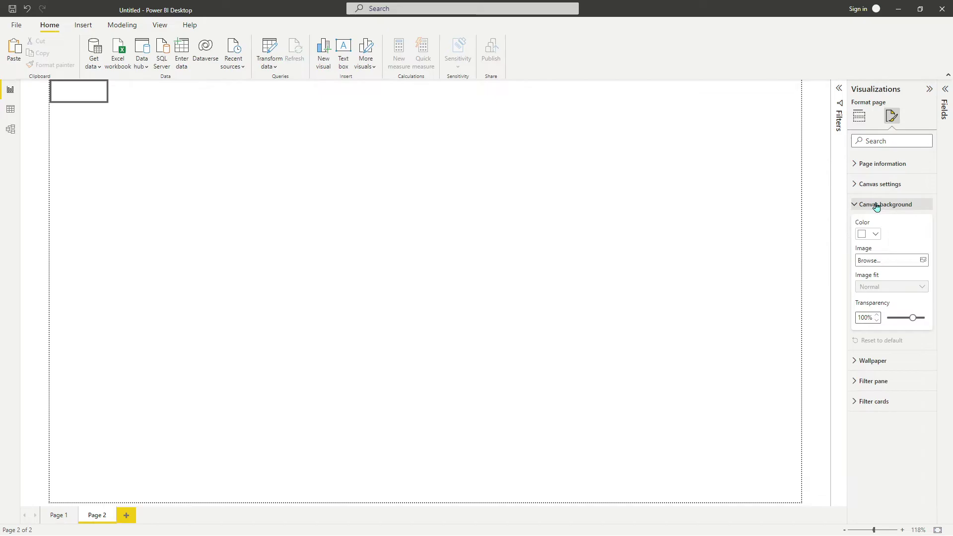
pyautogui.click(895, 261)
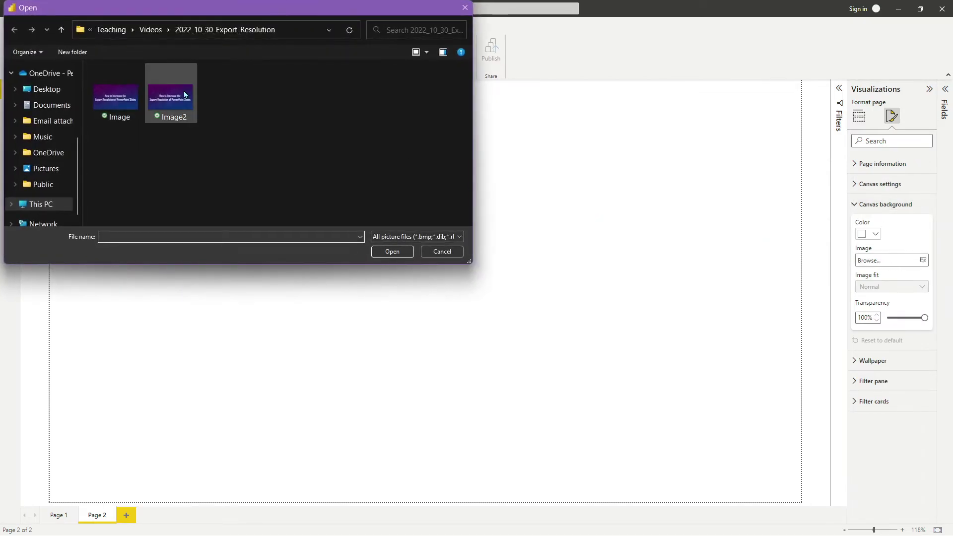
pyautogui.doubleClick(184, 95)
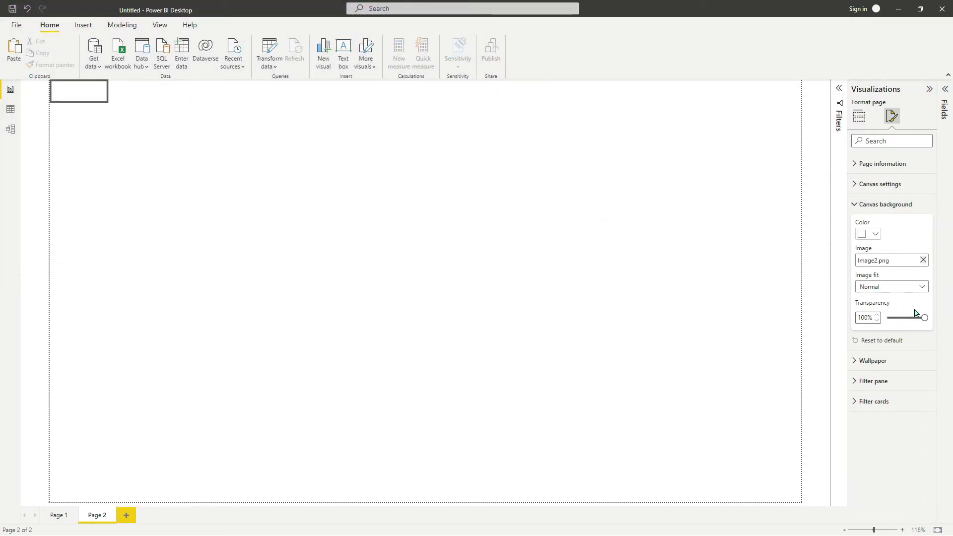
pyautogui.moveTo(924, 318); pyautogui.dragTo(863, 319)
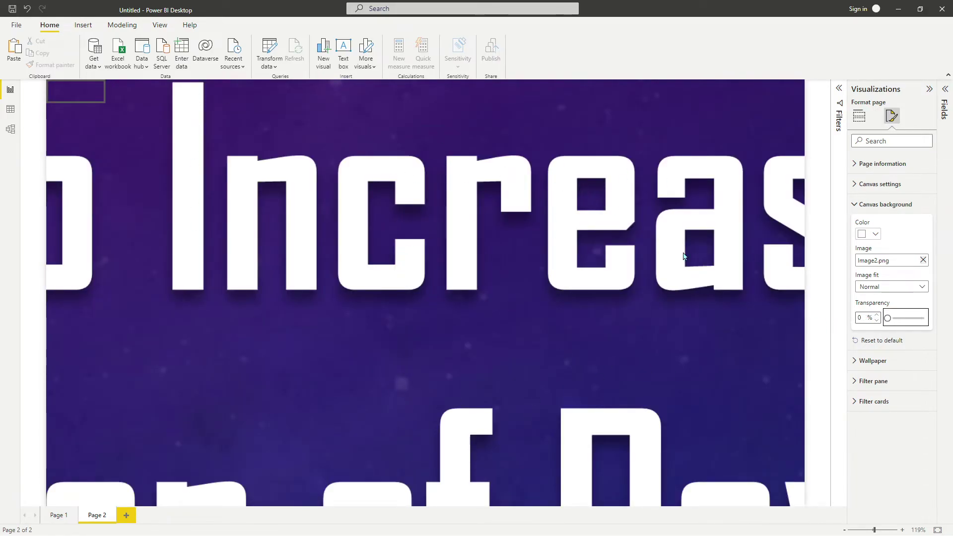
# Step: Set the Page 2 Image2.png canvas background to Fit, then go to Page 1 to compare
pyautogui.click(901, 289)
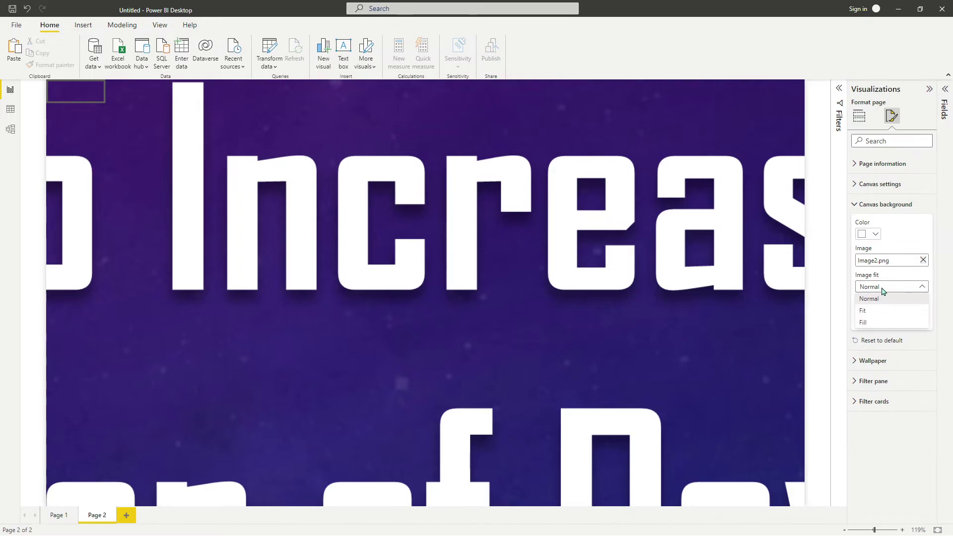
pyautogui.click(874, 311)
pyautogui.click(311, 284)
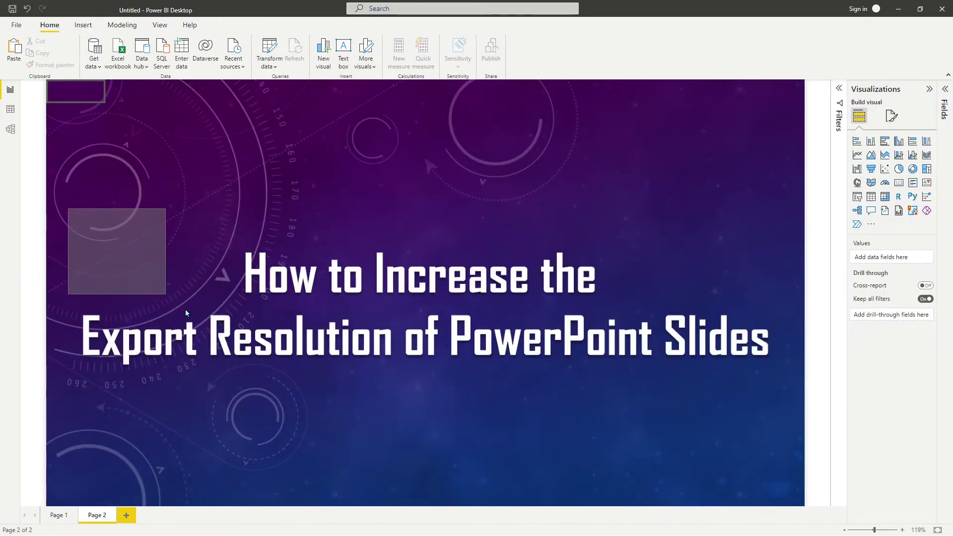
pyautogui.moveTo(185, 309); pyautogui.dragTo(793, 405)
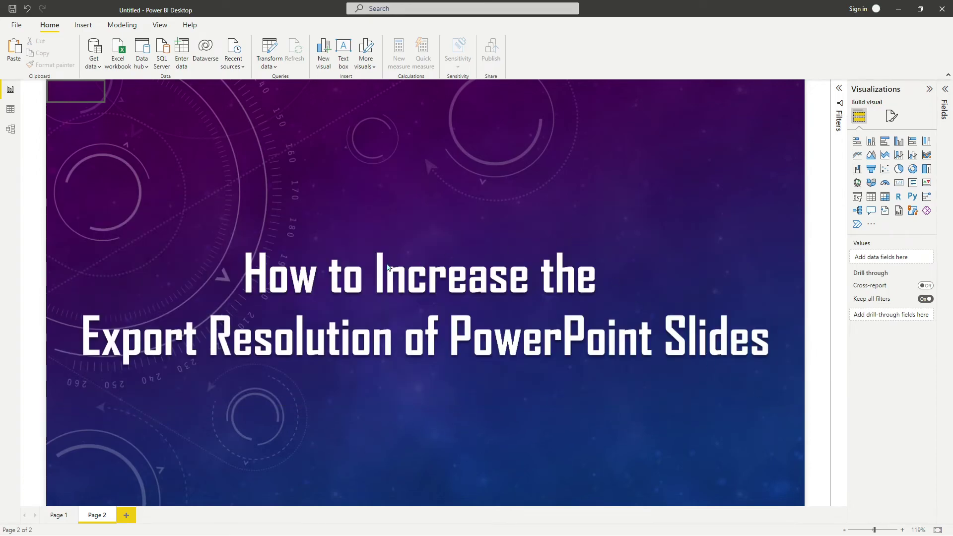
pyautogui.click(58, 515)
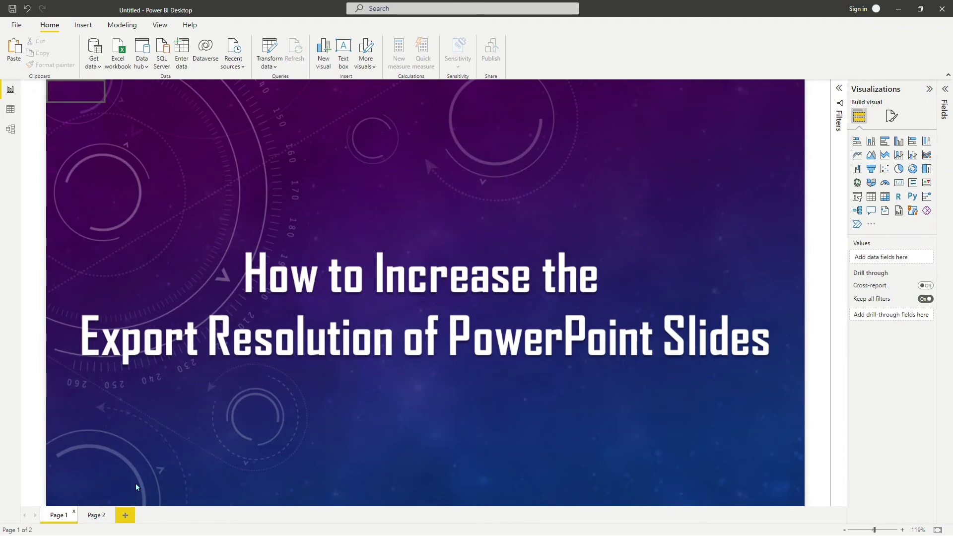
# Step: Return to Page 2 to compare its slide background with Page 1's
pyautogui.click(96, 516)
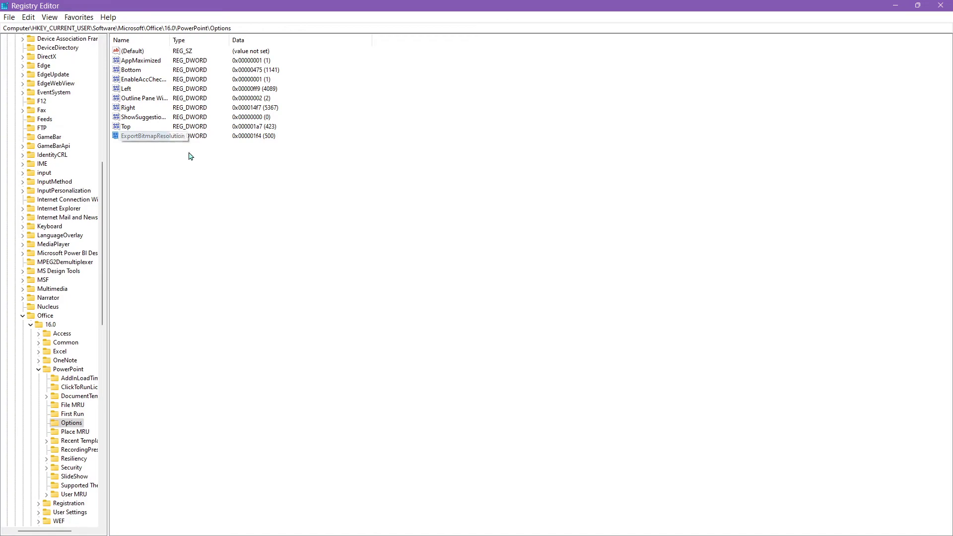
pyautogui.click(205, 141)
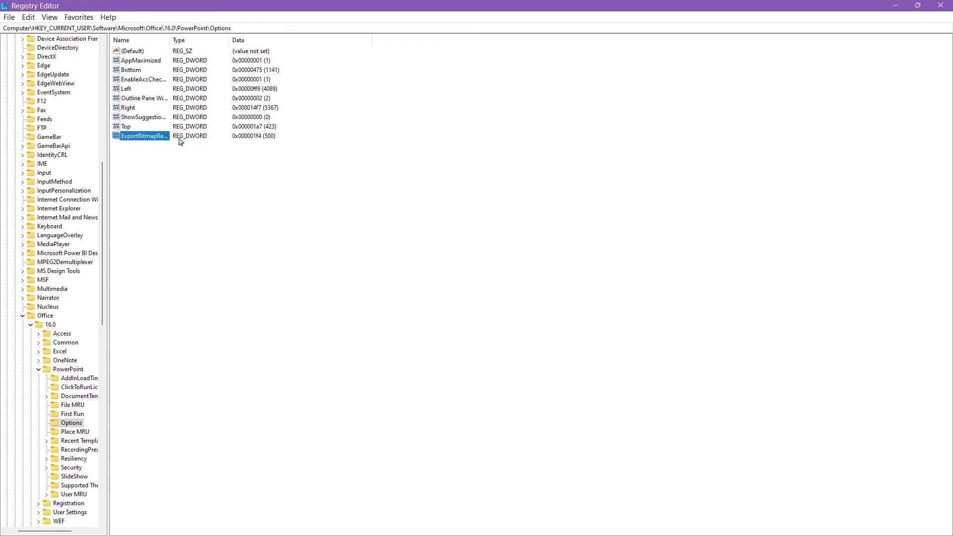